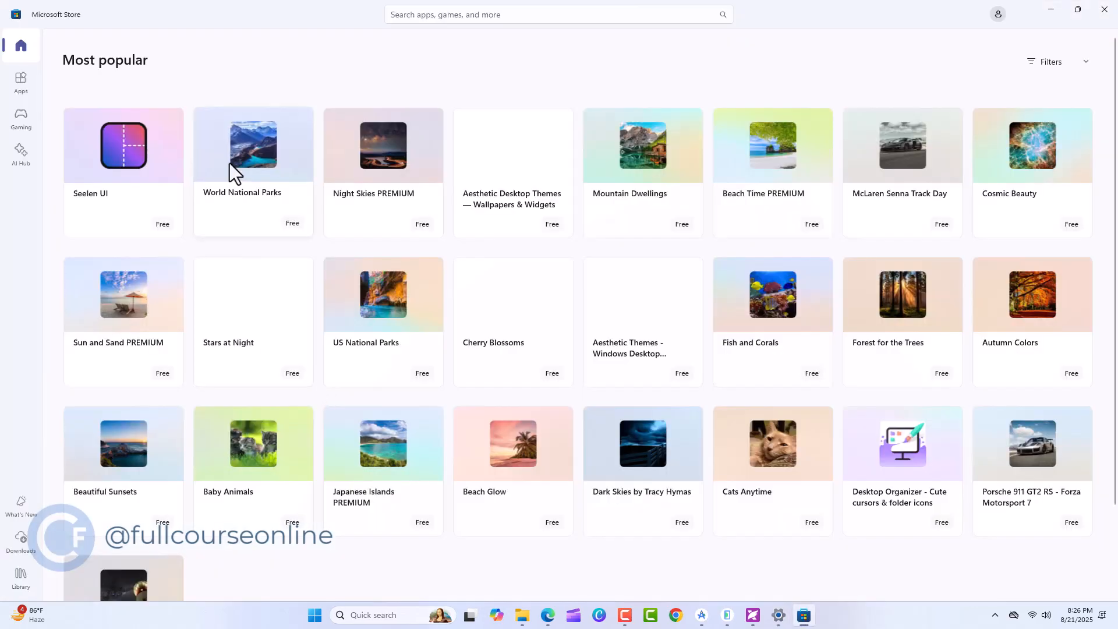
Lock the computer to view its lock screen
mouse_move(232, 164)
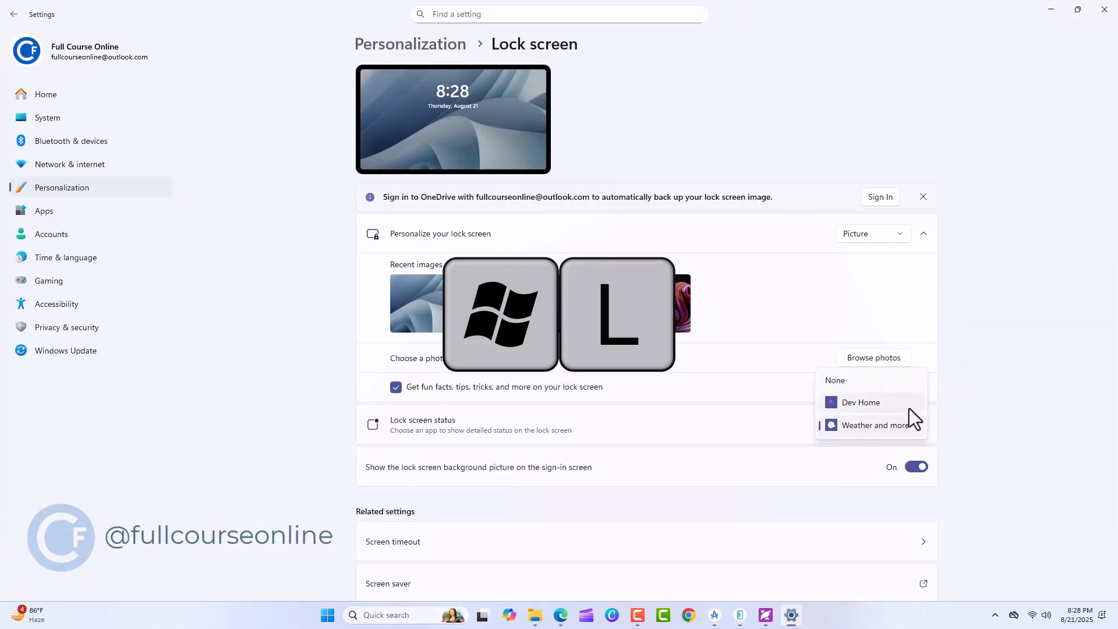
key("super+l")
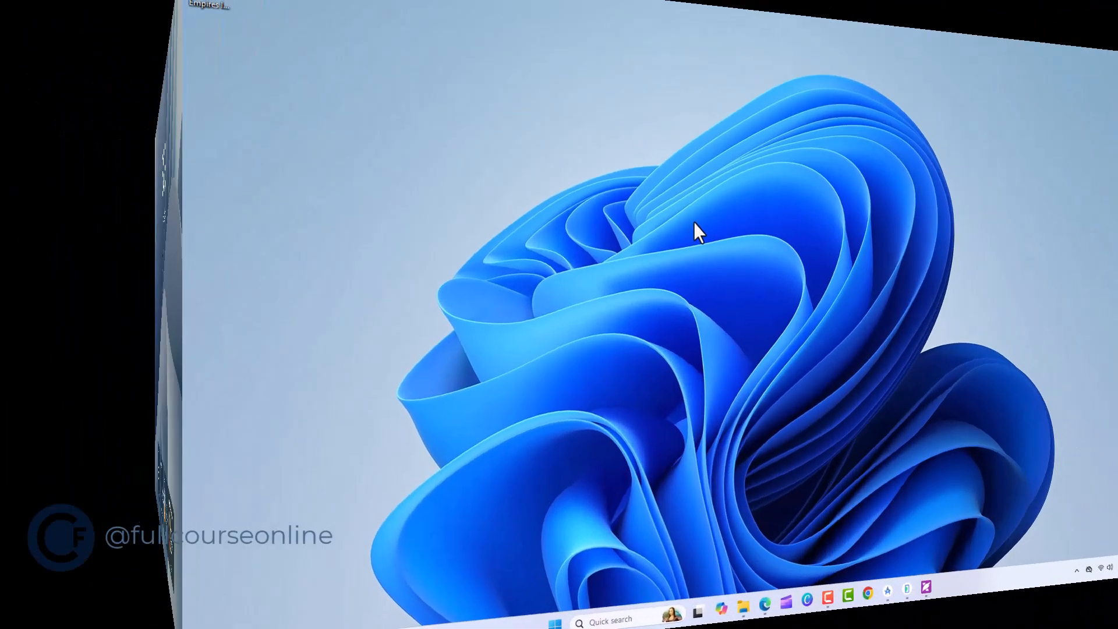
Open the Background personalization settings from the desktop and review the available background types
right_click(490, 221)
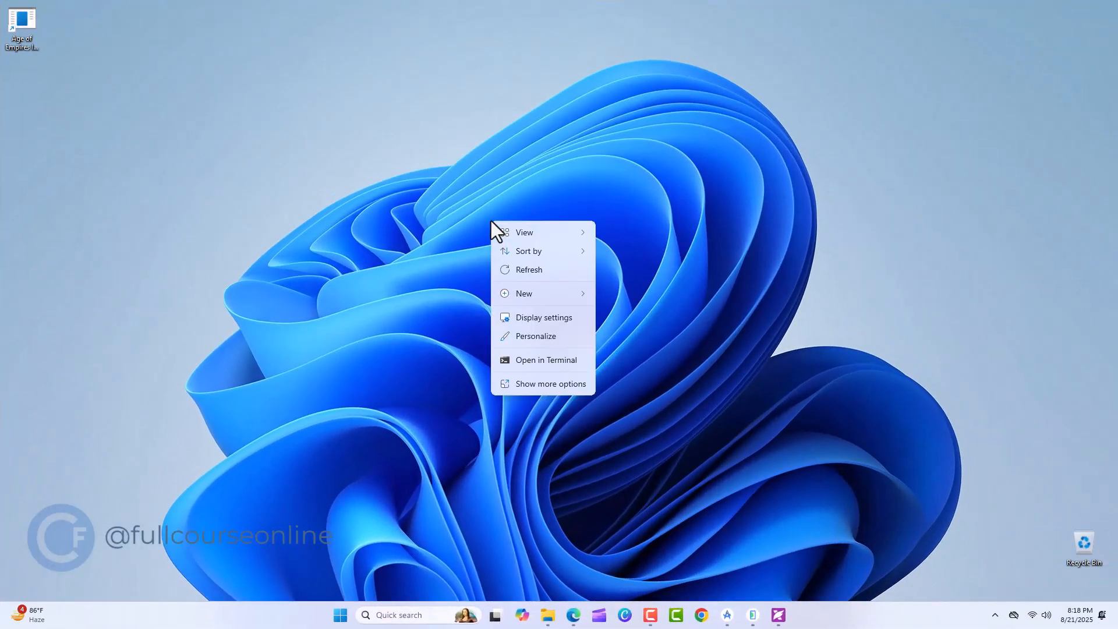
left_click(552, 337)
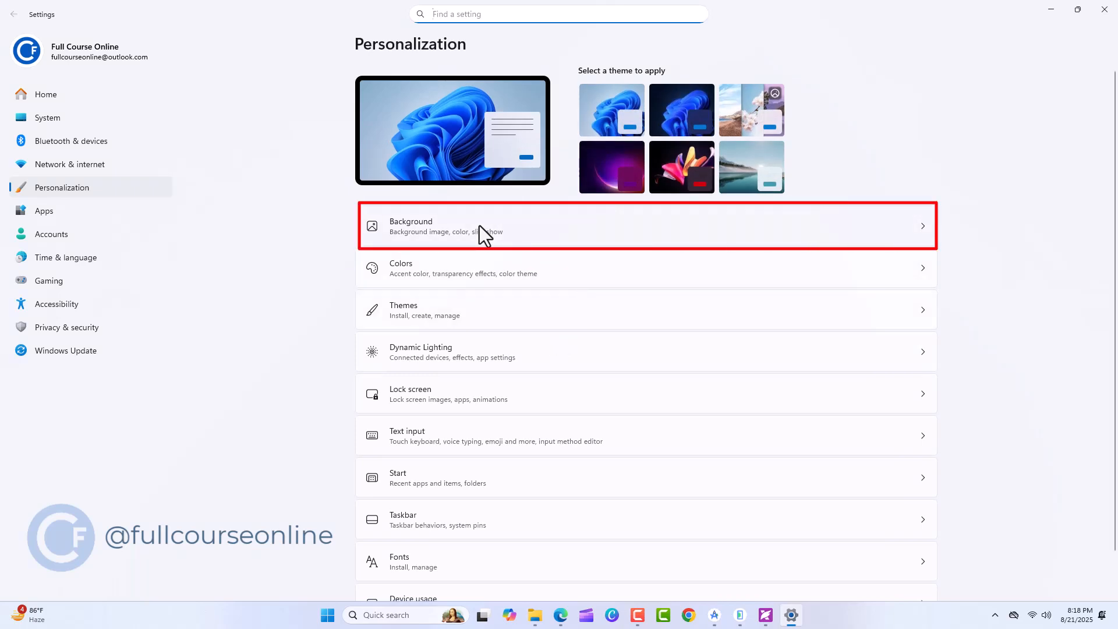
left_click(480, 225)
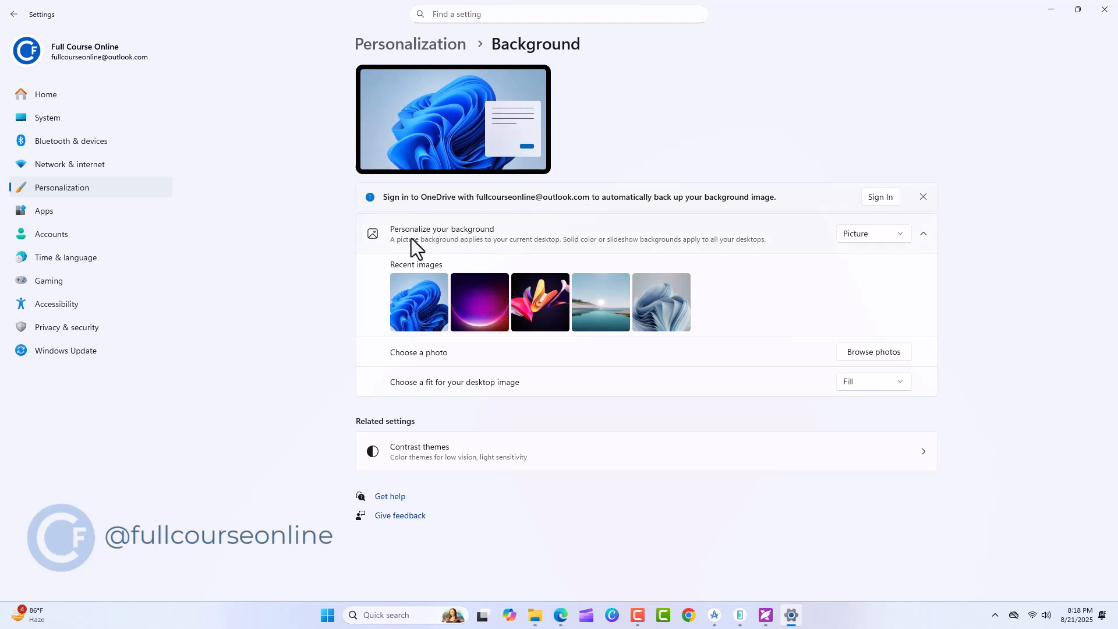
left_click(906, 238)
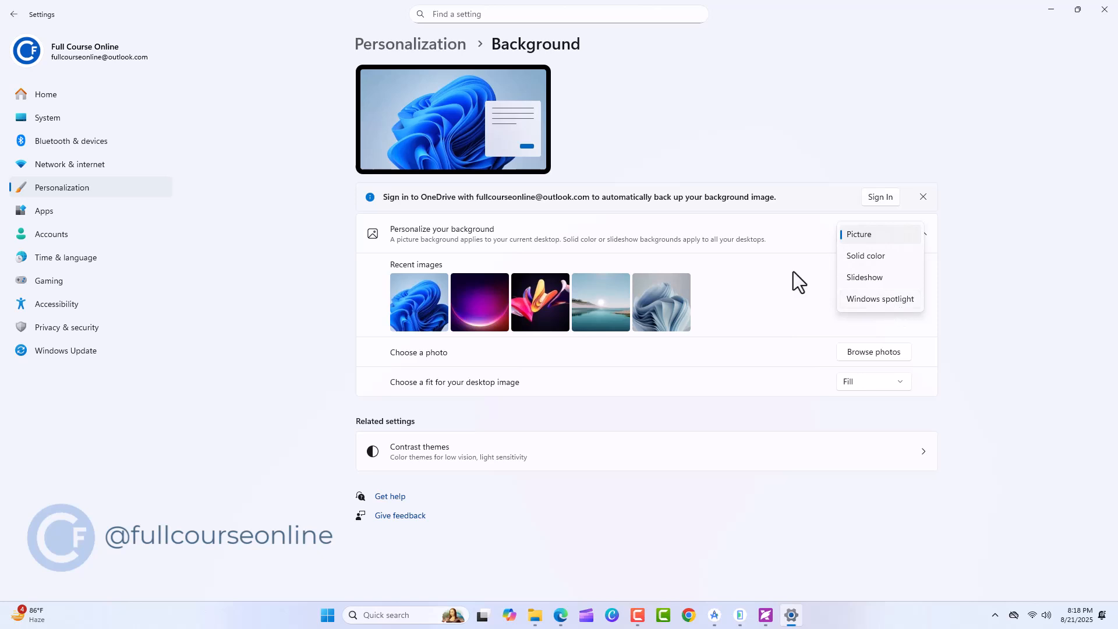
left_click(375, 280)
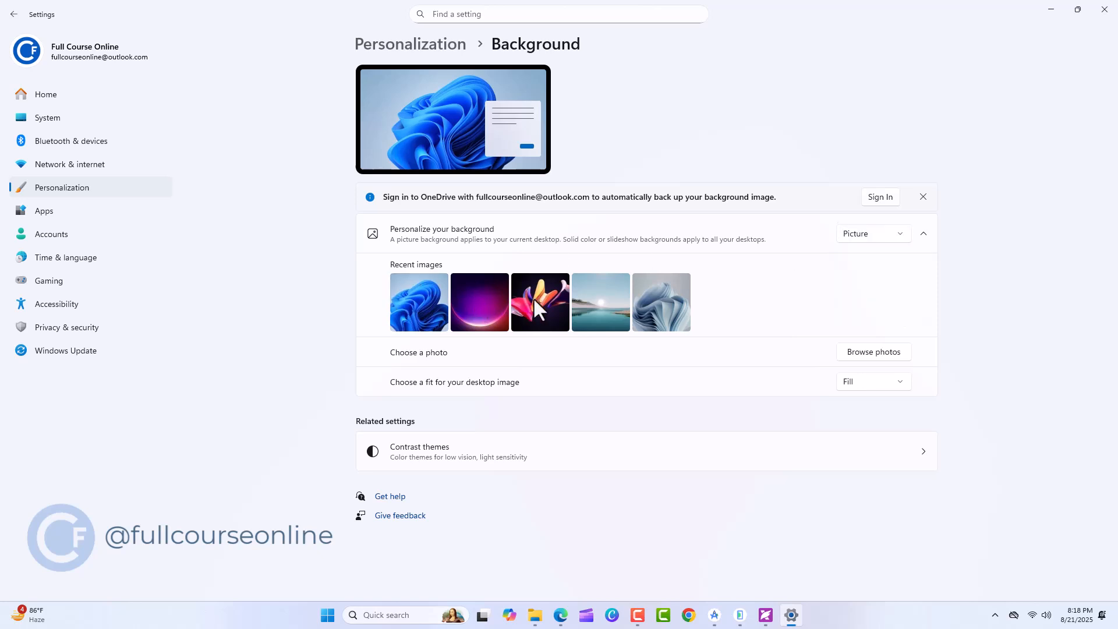
Browse the Images folder for a photo and set the cool-colored blue, green and purple image as desktop background
left_click(860, 351)
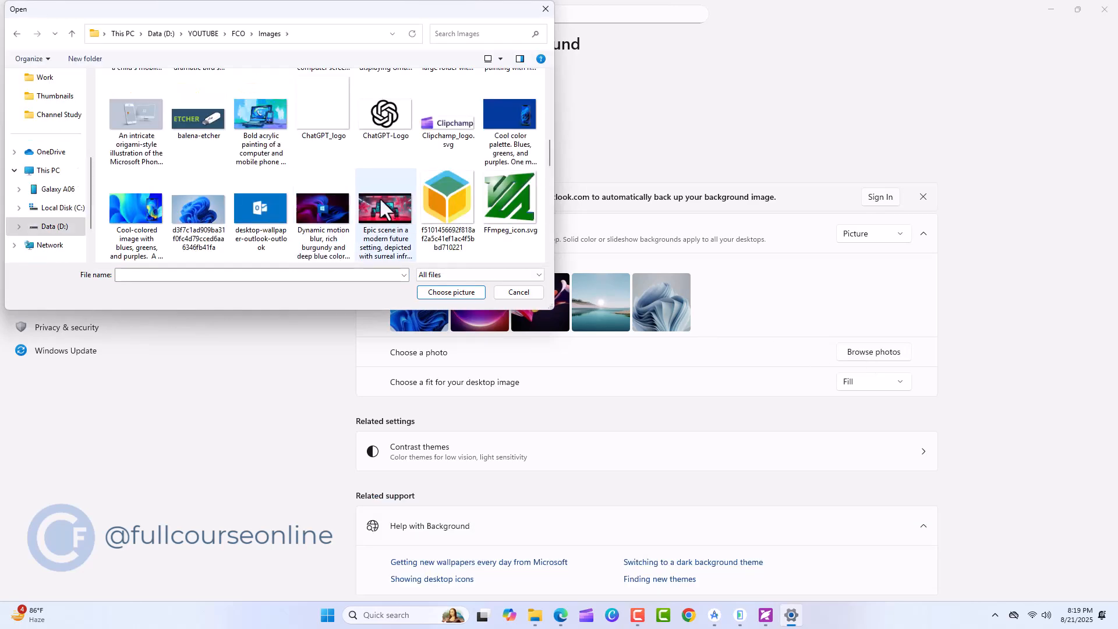
left_click(149, 206)
left_click(468, 291)
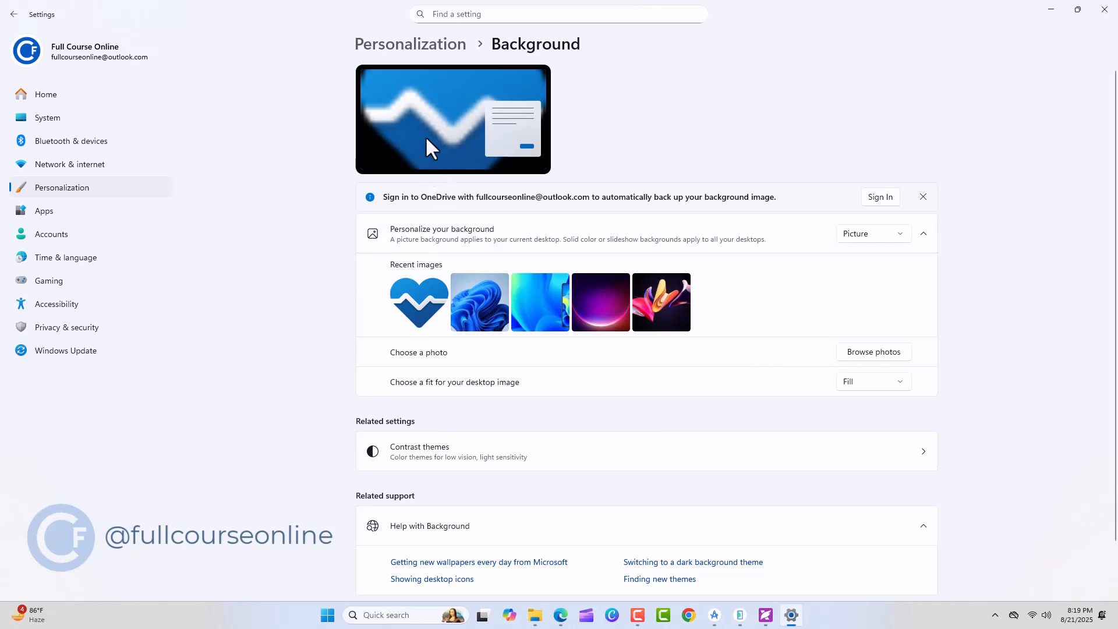
Set the desktop image fit to Tile and view the result on the desktop
left_click(870, 382)
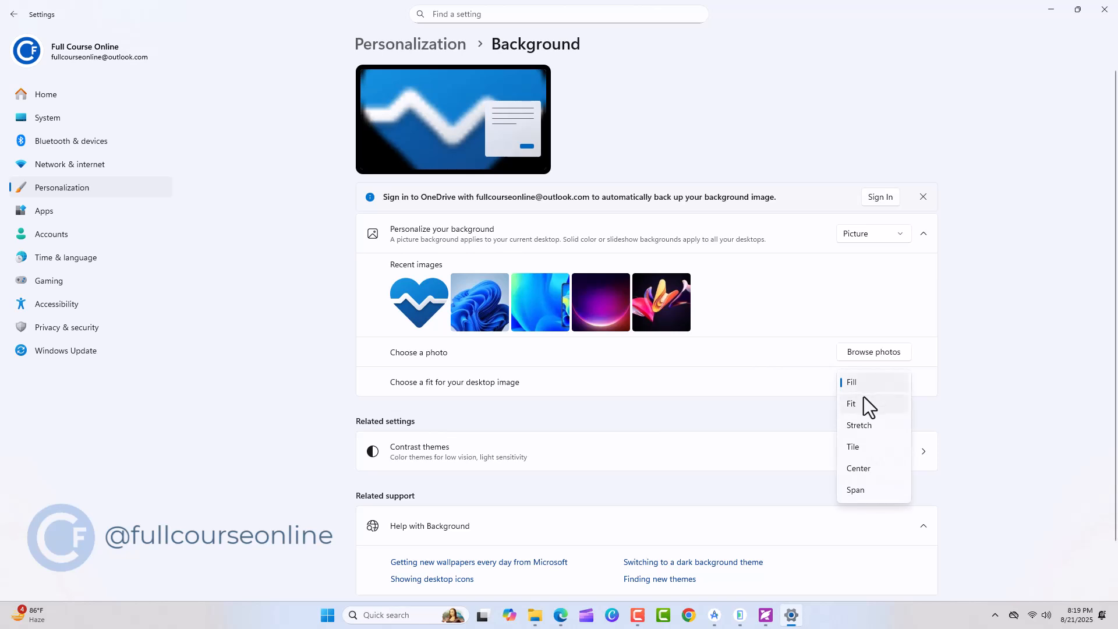
left_click(865, 449)
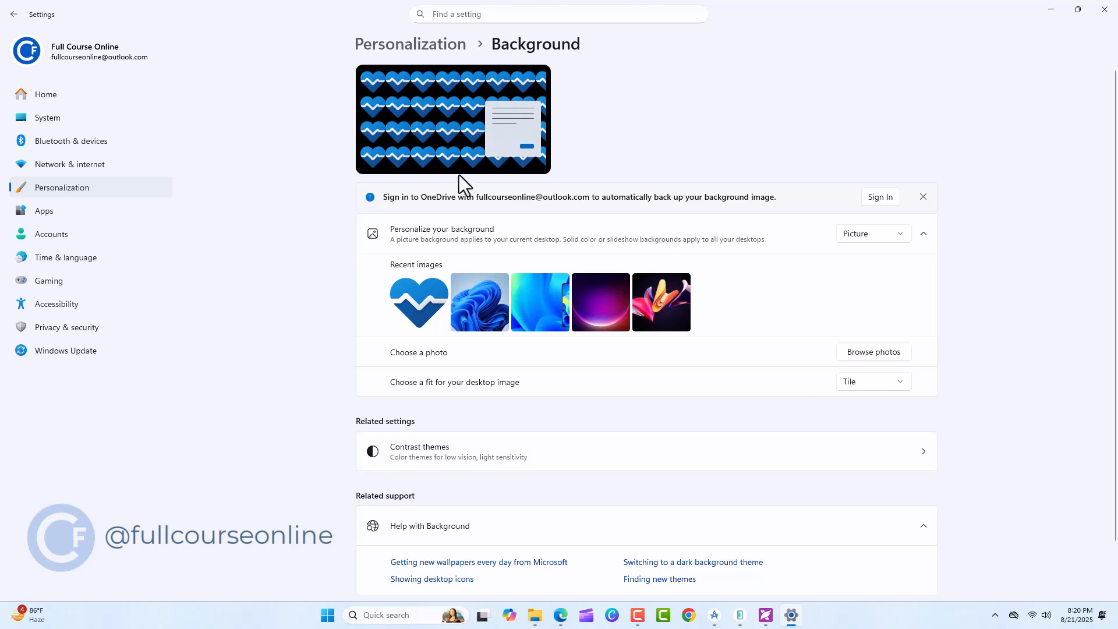
left_click(1115, 620)
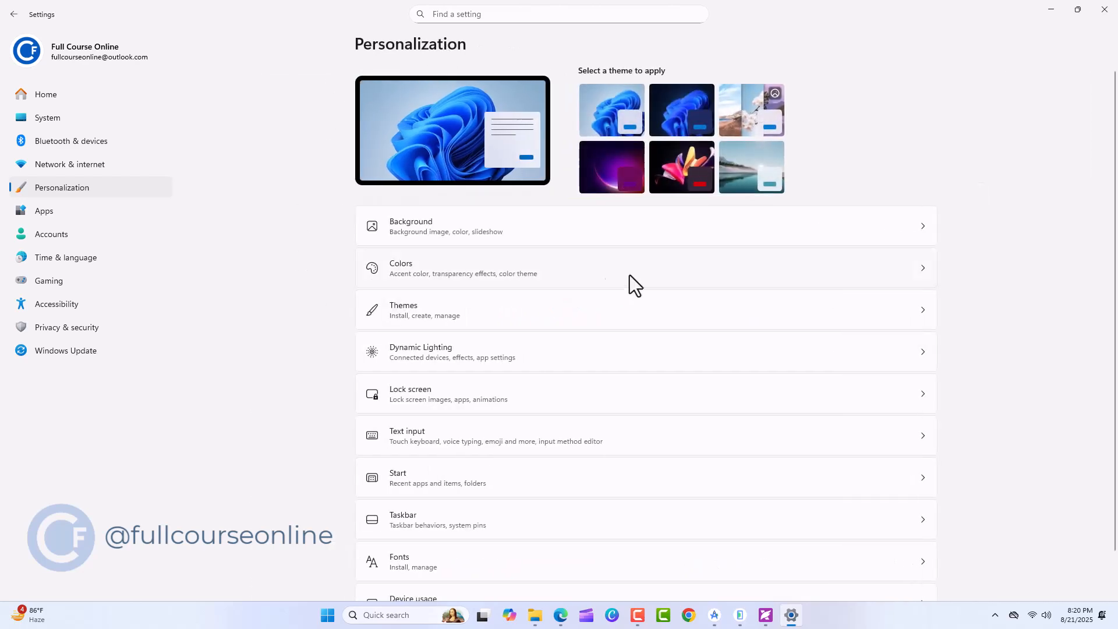
Try the Dark mode in the Colors personalization settings and return the mode to Light
left_click(785, 265)
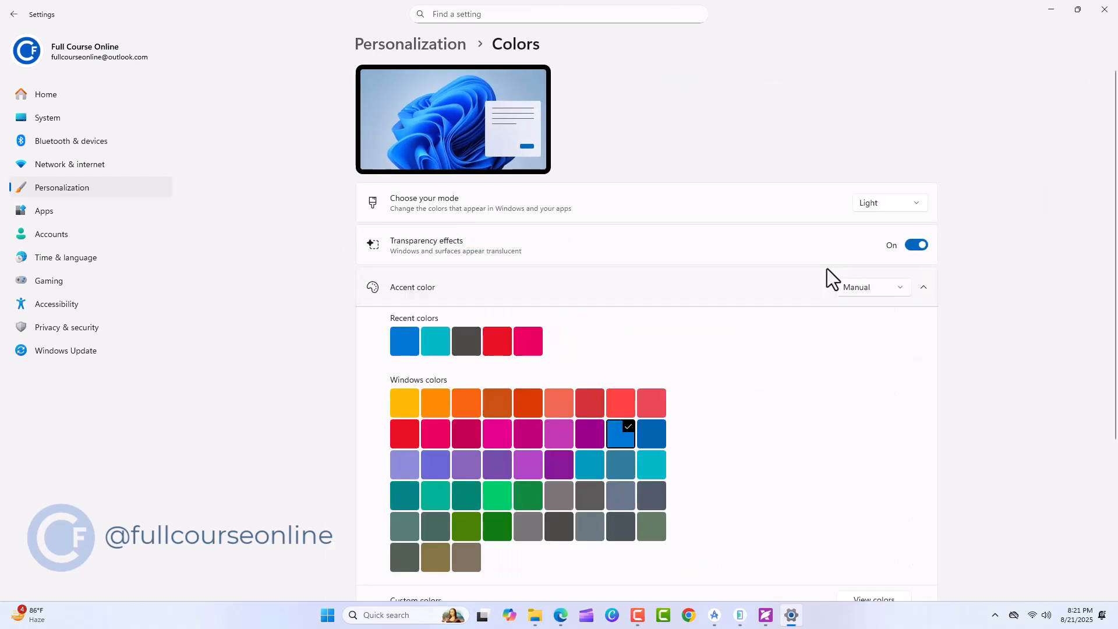
left_click(916, 204)
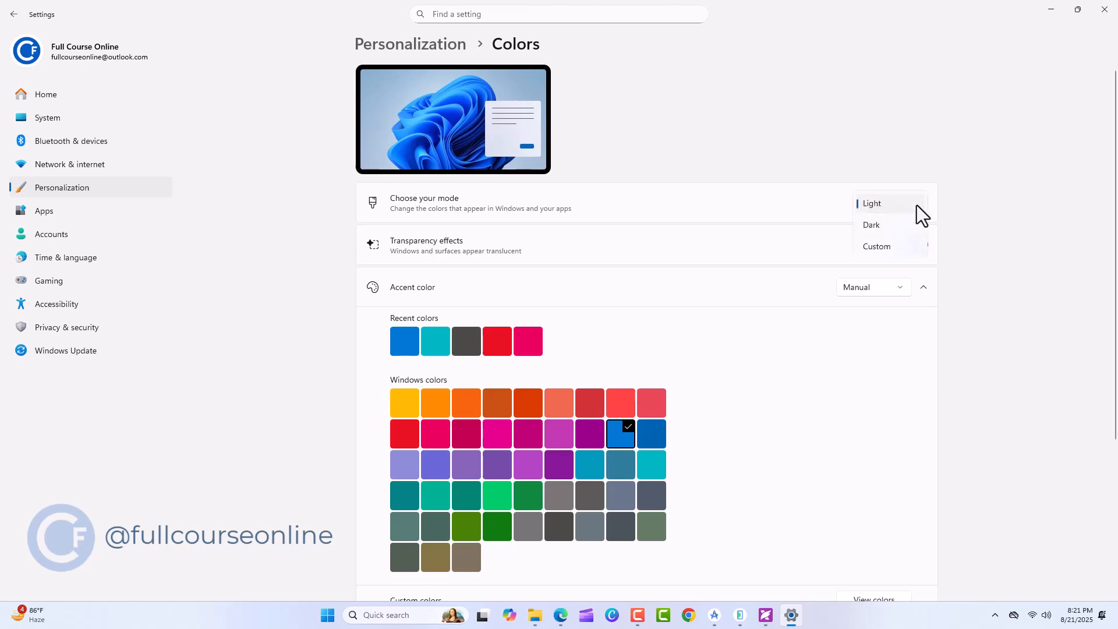
left_click(913, 225)
left_click(912, 201)
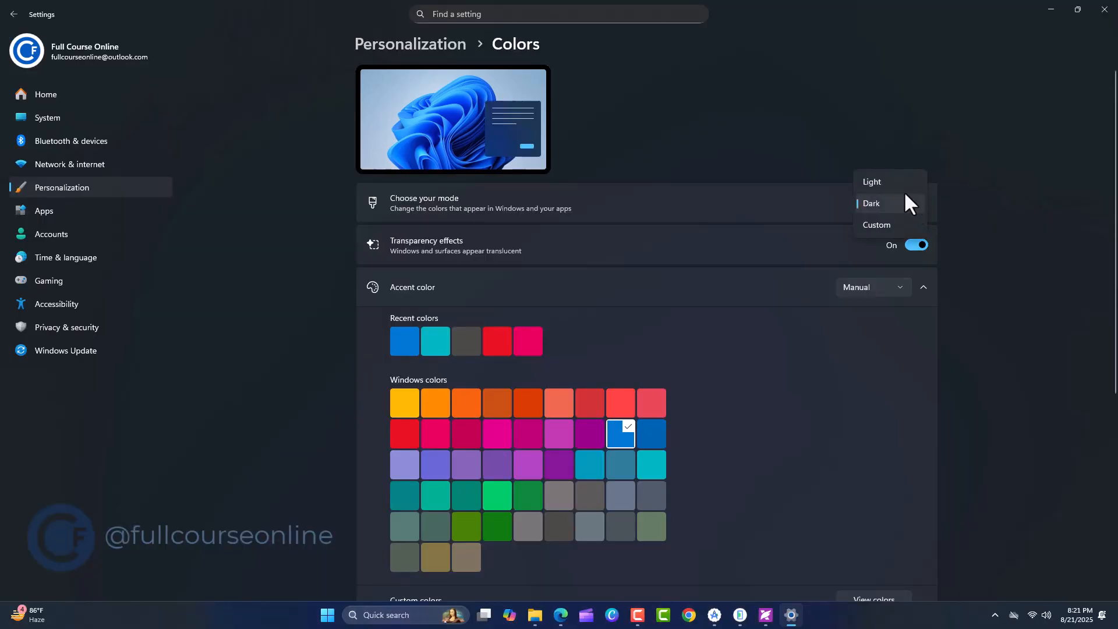
left_click(892, 182)
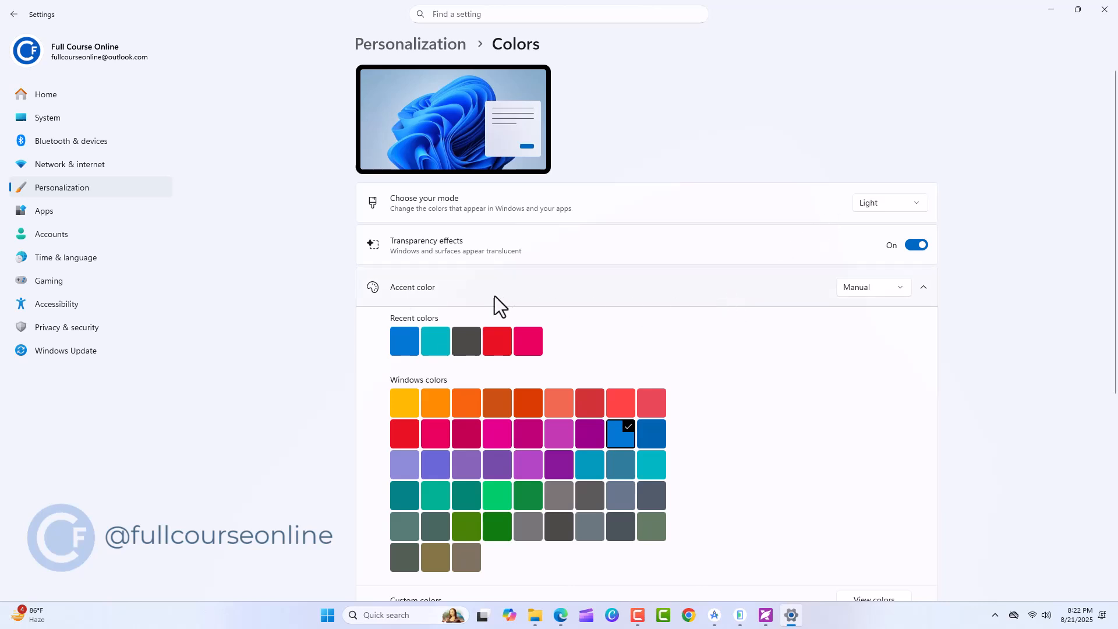
Set the accent color selection to Automatic
left_click(900, 292)
left_click(892, 270)
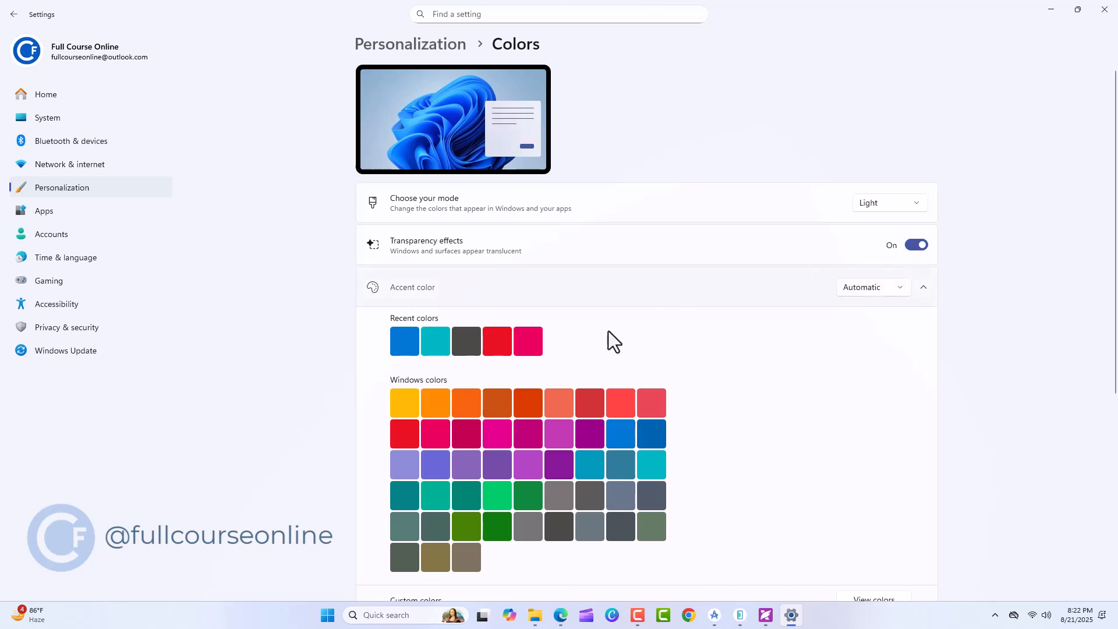
Apply the Red accent color and the yellow-gold Windows color in turn, checking each in the quick settings
left_click(484, 341)
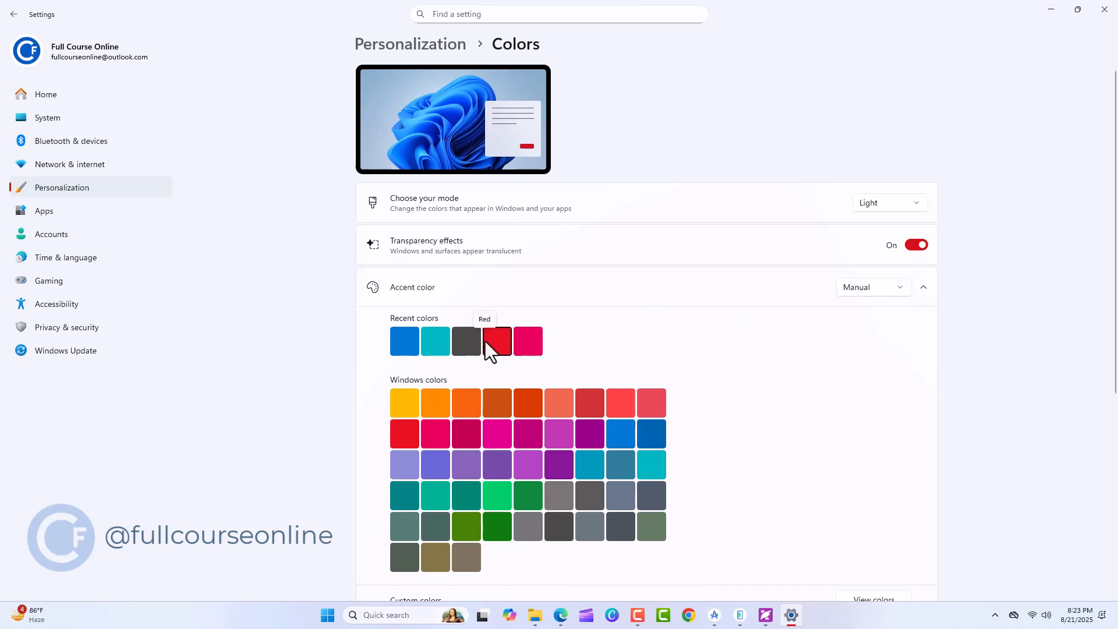
left_click(1039, 614)
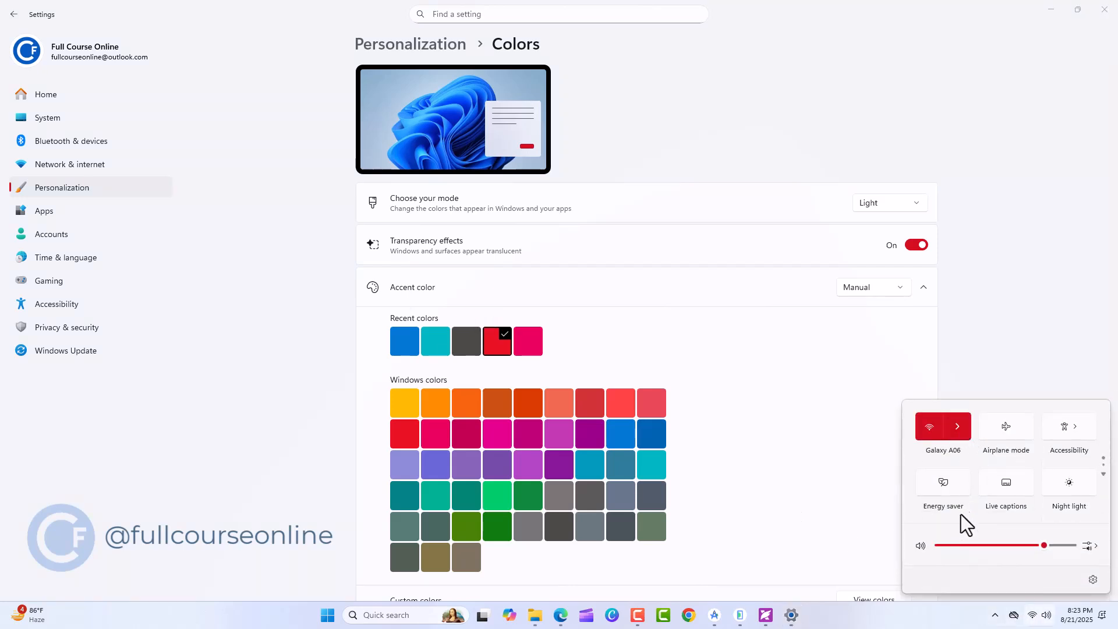
left_click(413, 400)
left_click(1039, 614)
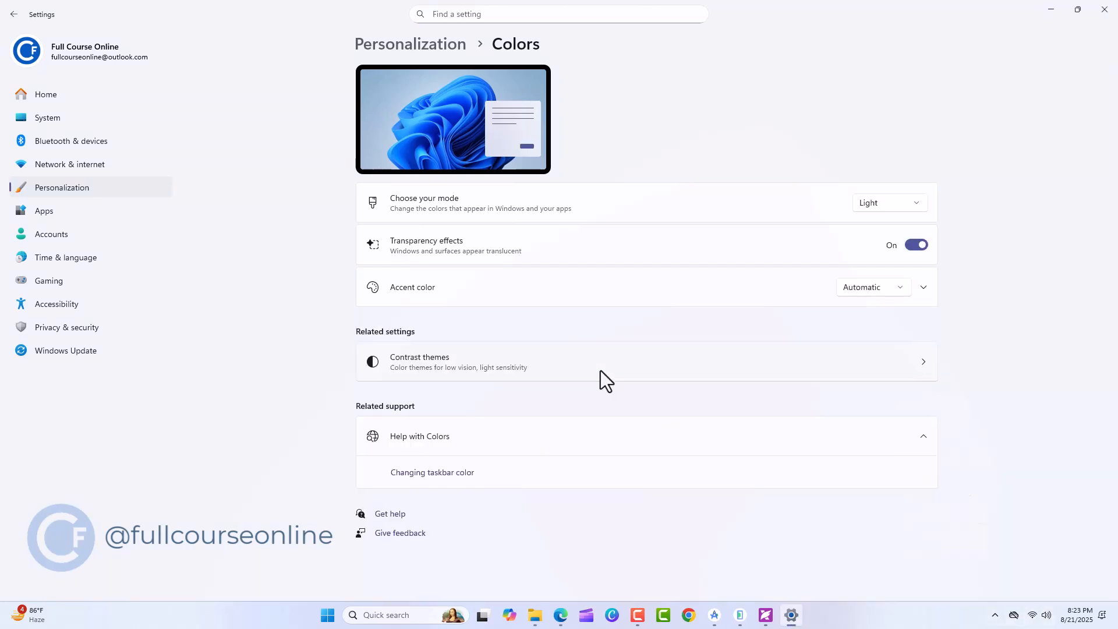
Go from Colors to the Themes settings and browse more themes in the Microsoft Store
left_click(376, 41)
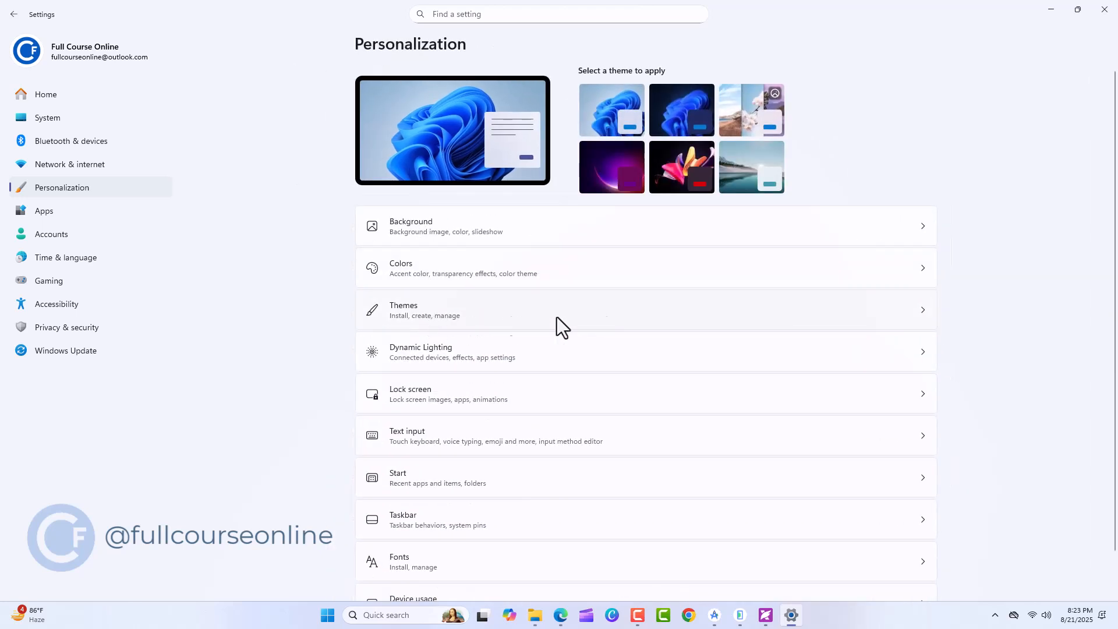
left_click(675, 327)
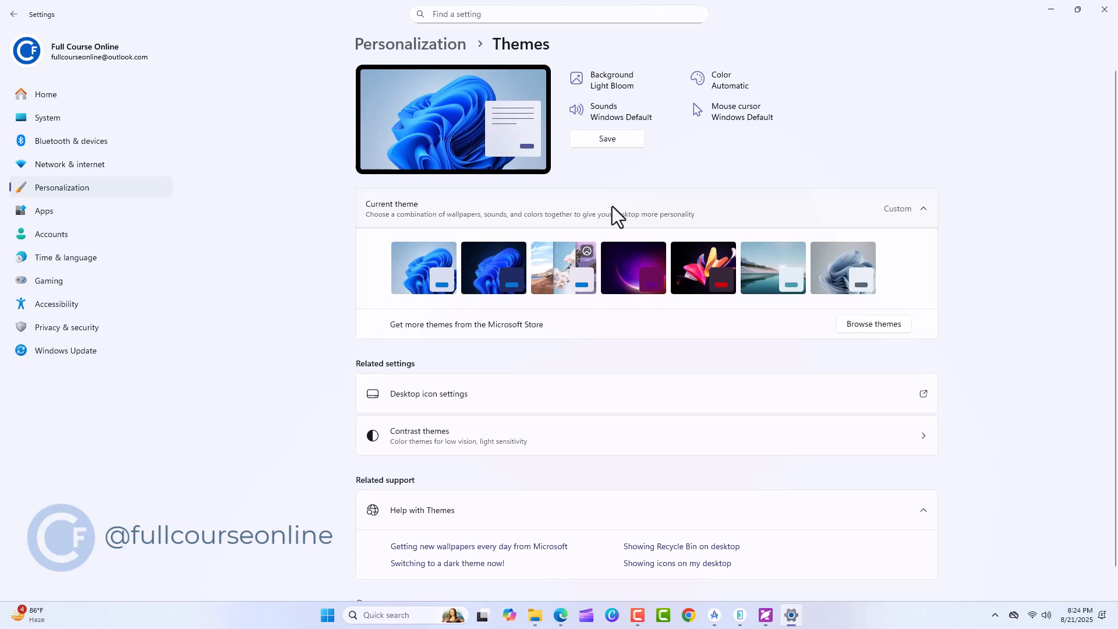
left_click(904, 329)
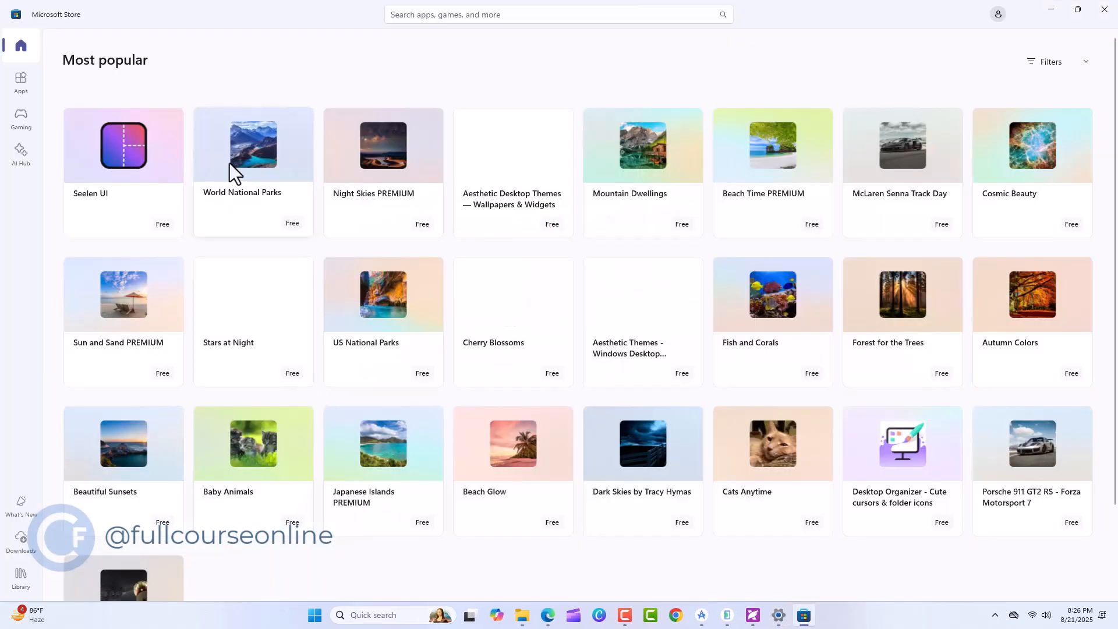
mouse_move(232, 170)
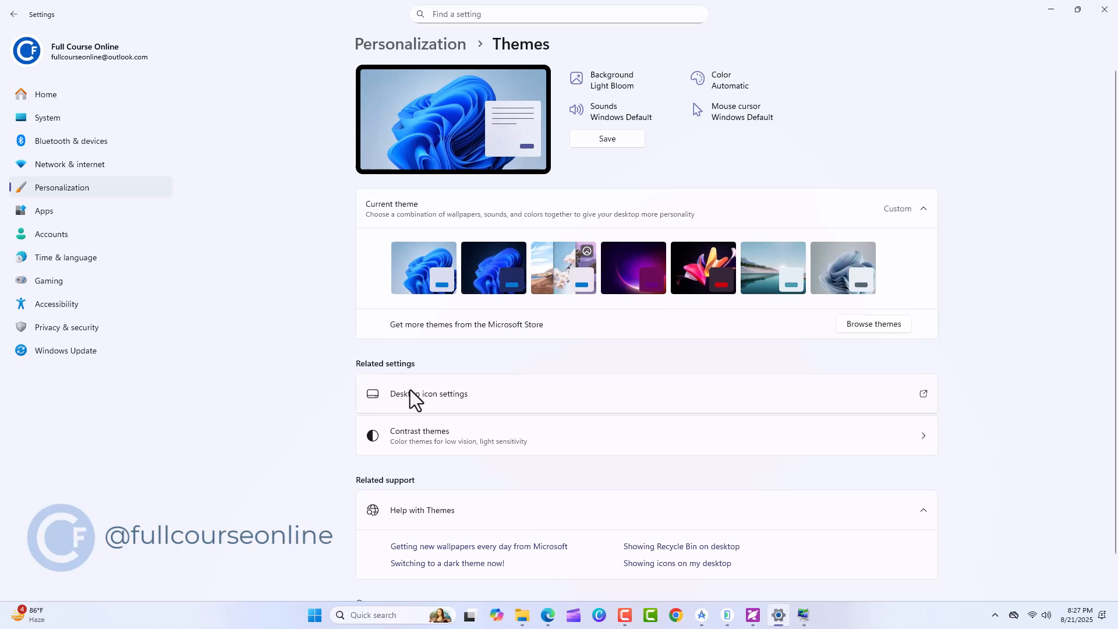
Enable the User's Files desktop icon in the desktop icon settings, apply it and view the icons on the desktop
left_click(410, 390)
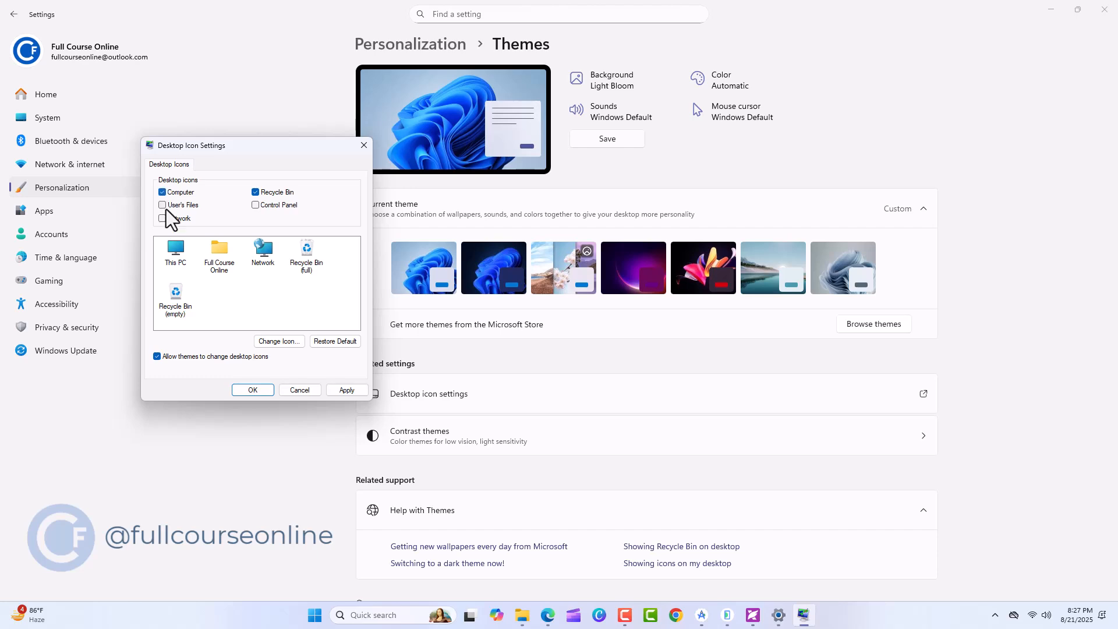
left_click(344, 390)
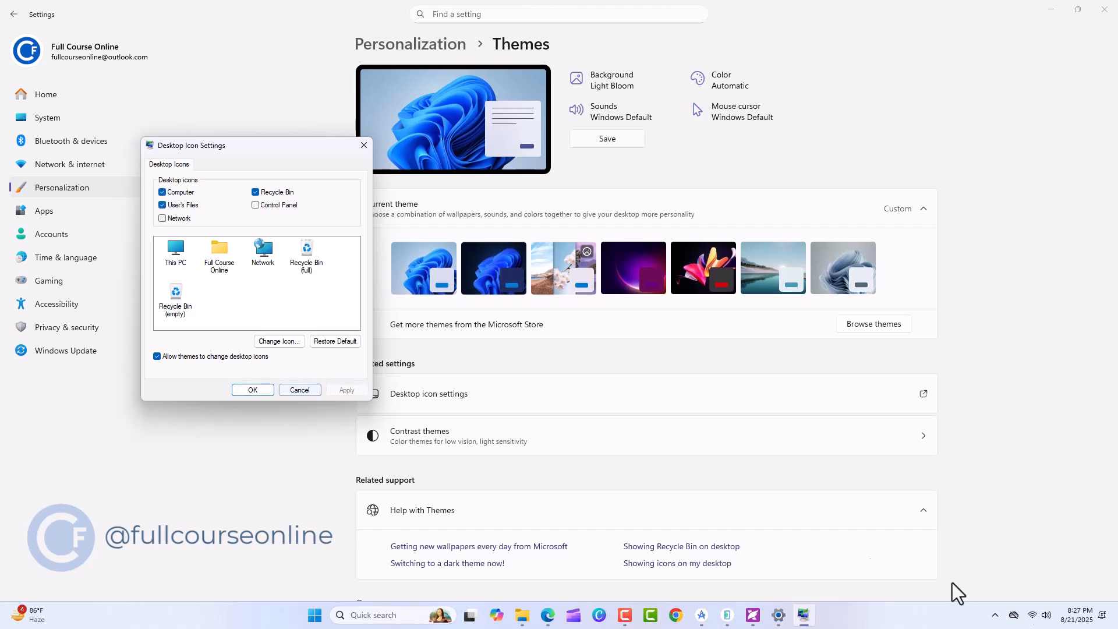
left_click(1114, 616)
left_click(55, 107)
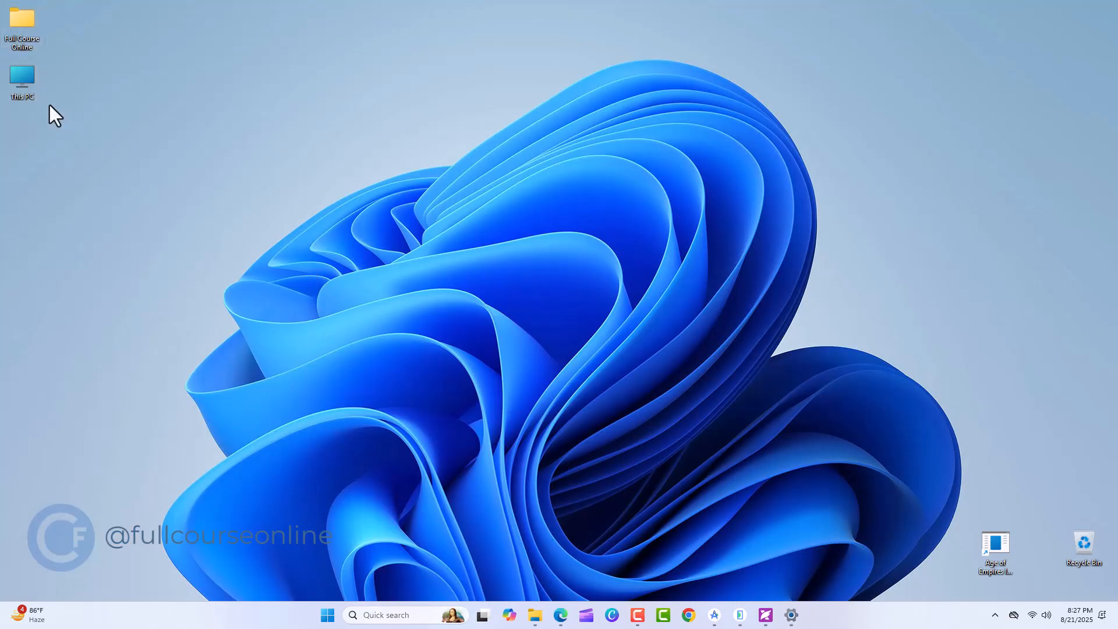
key("super+d")
Look through the replacement icons for This PC in the desktop icon settings and close the dialog
left_click(443, 396)
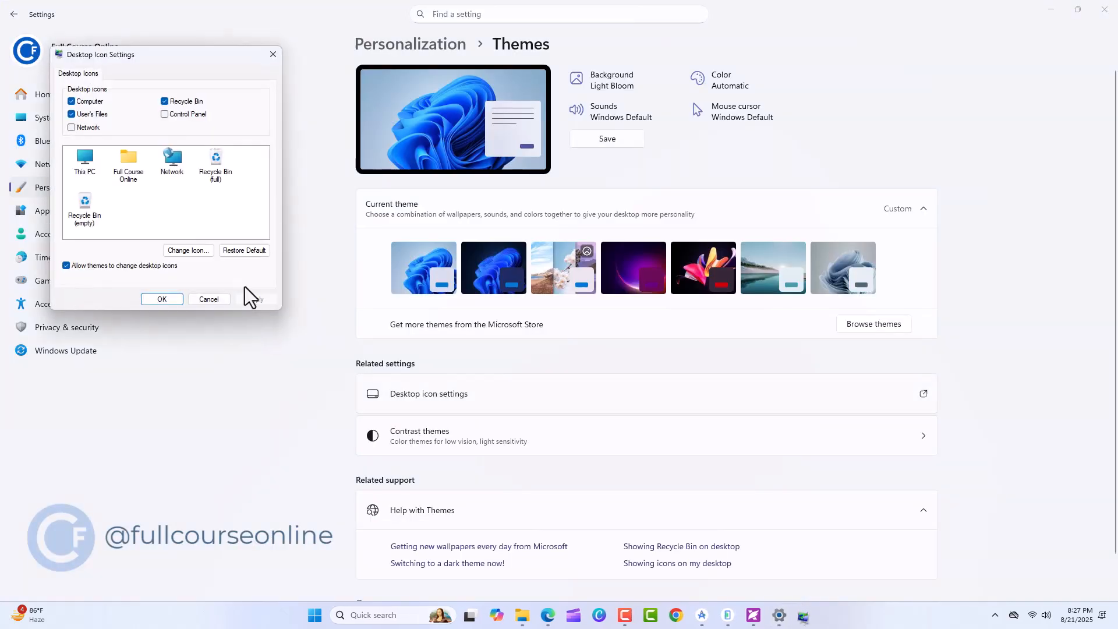
left_click(186, 250)
scroll(189, 257, "down", 10)
scroll(185, 246, "down", 10)
scroll(185, 246, "down", 10)
scroll(185, 246, "down", 3)
left_click(250, 110)
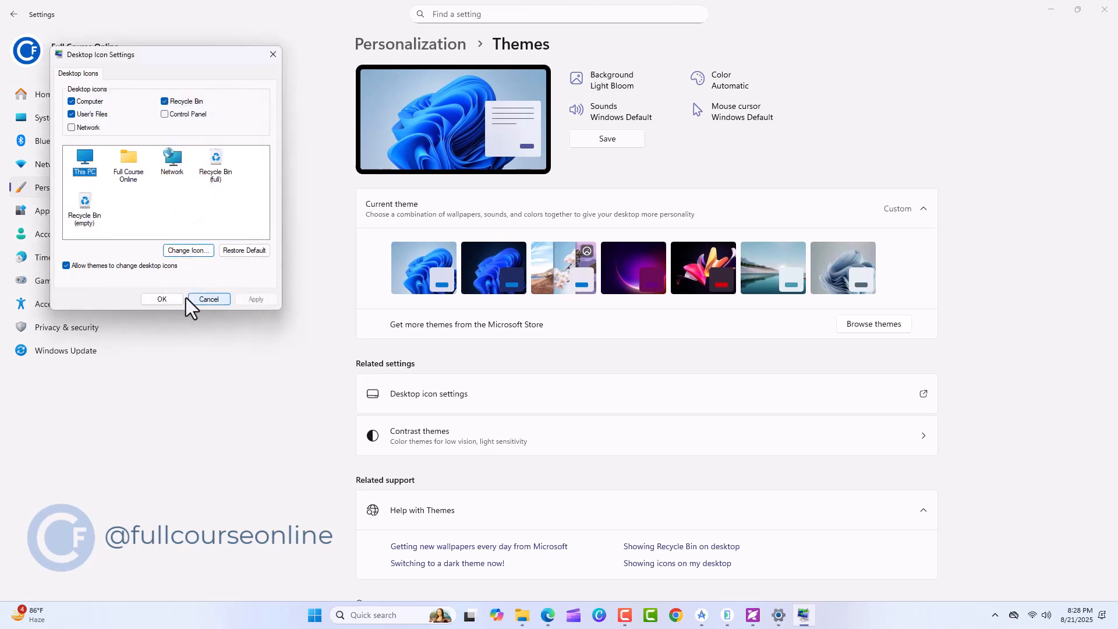
left_click(162, 298)
Set the lock screen to Picture and choose the pale blue-gray wave image from the recent images
key("alt+Left")
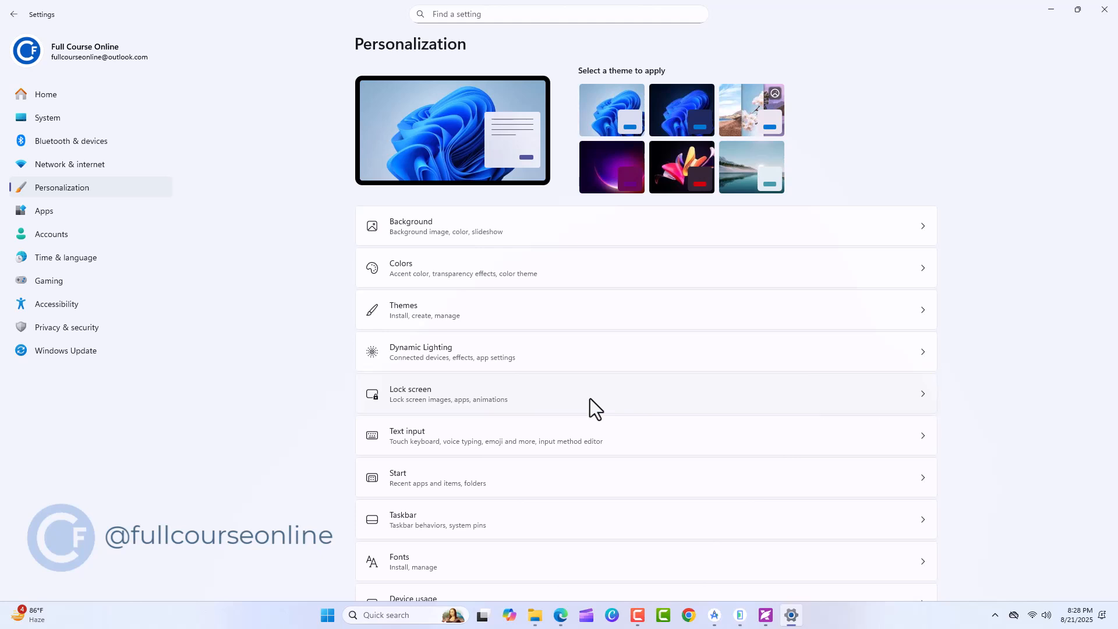
left_click(589, 398)
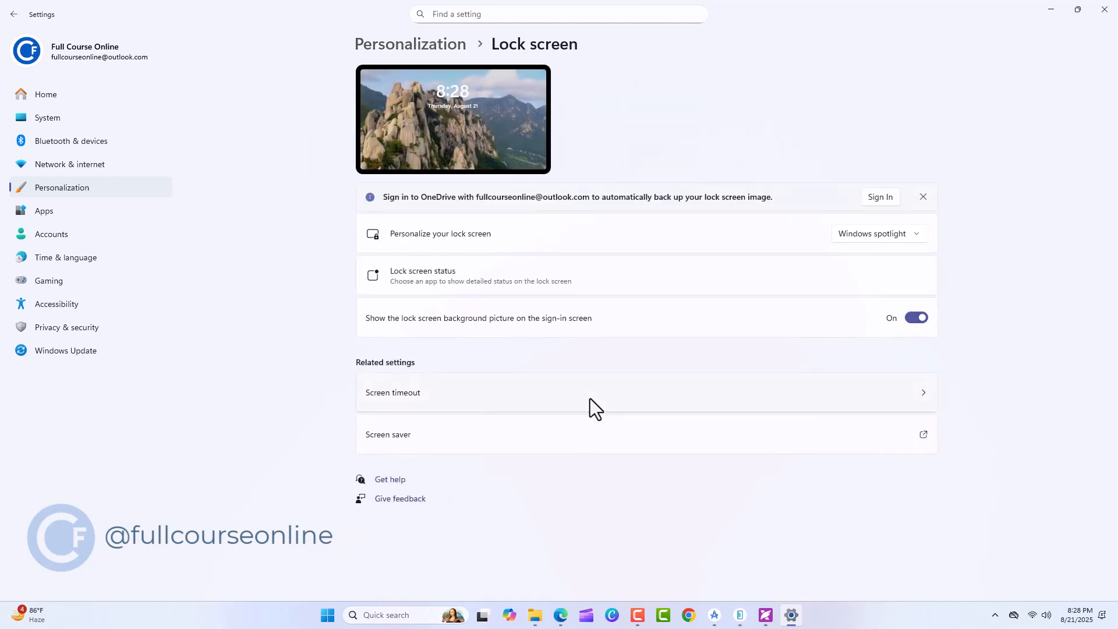
left_click(916, 236)
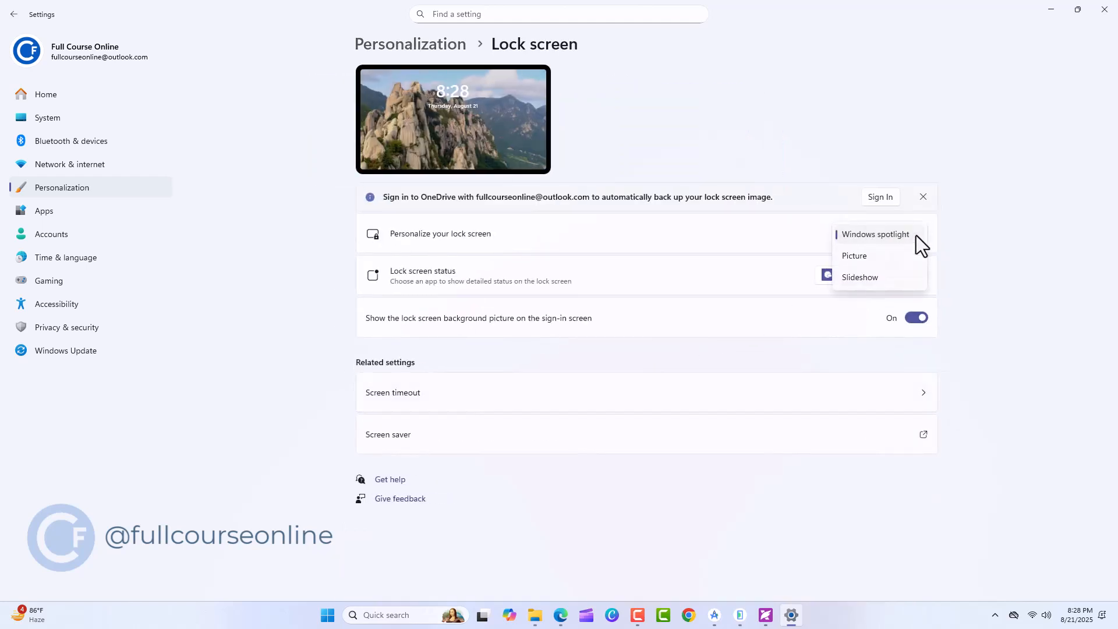
left_click(880, 253)
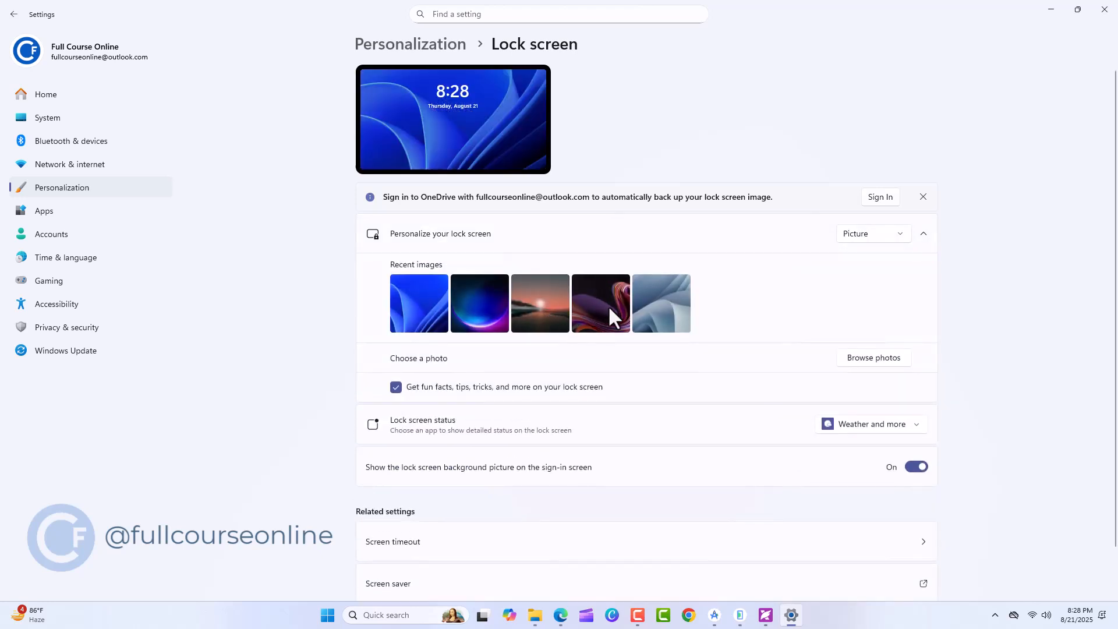
left_click(642, 307)
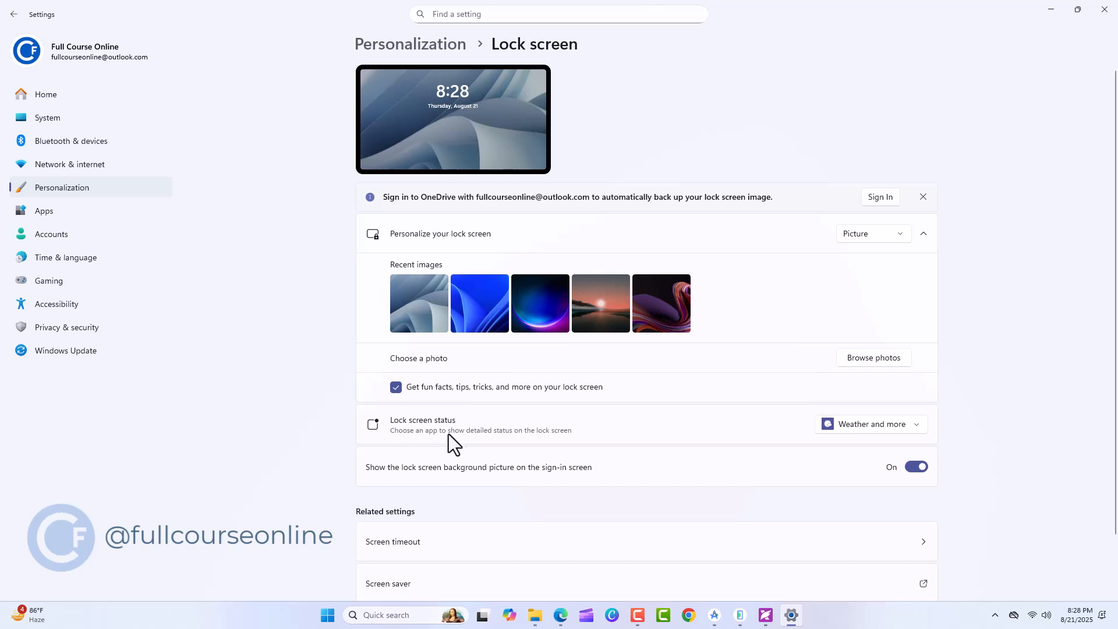
Check the app choices for lock screen status and lock the computer to view the lock screen
left_click(901, 430)
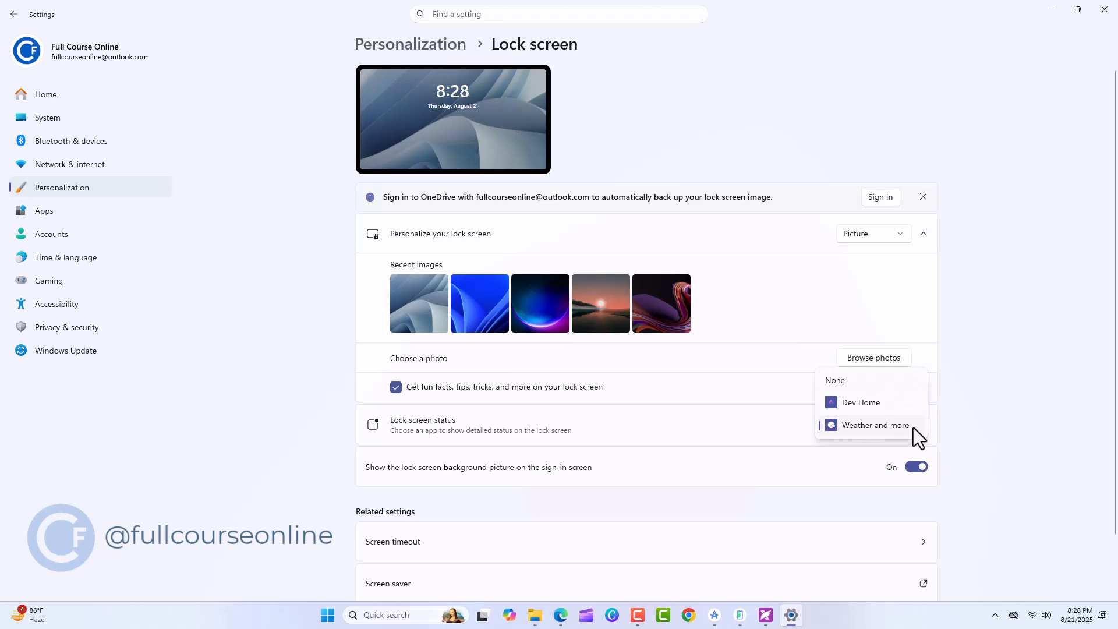
key("super+l")
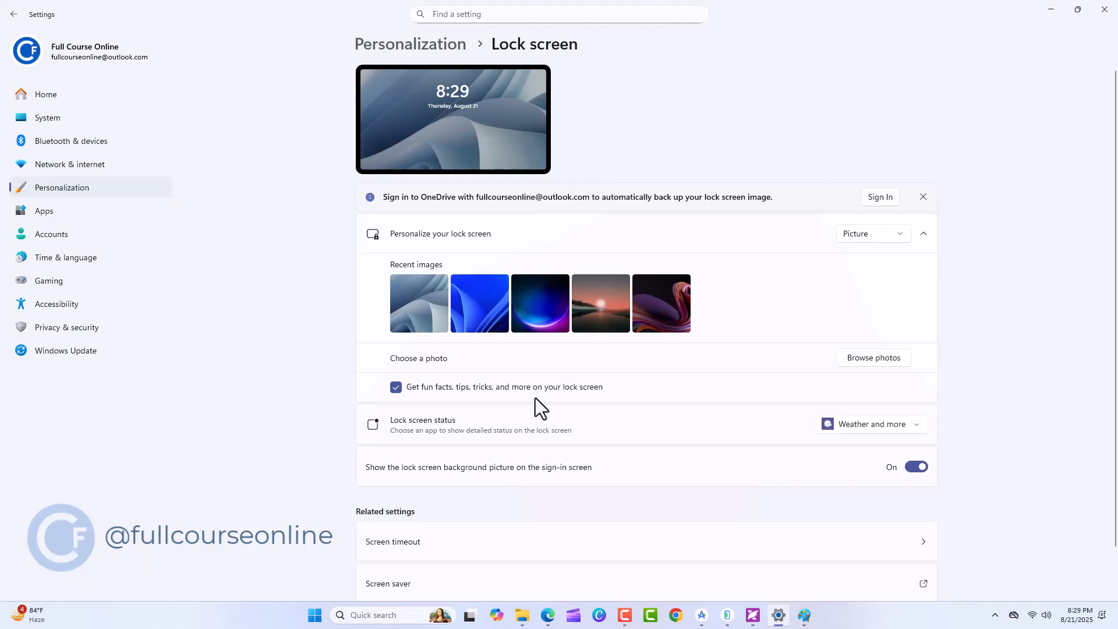
Go from the lock screen settings to the Start personalization settings and view the current Start menu
left_click(385, 46)
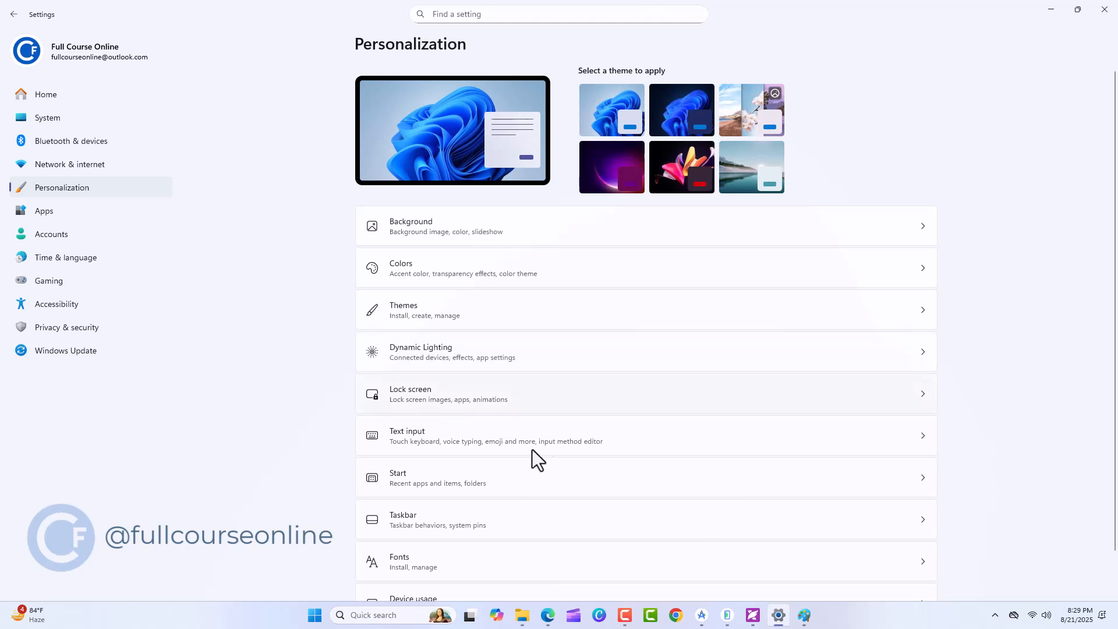
left_click(613, 476)
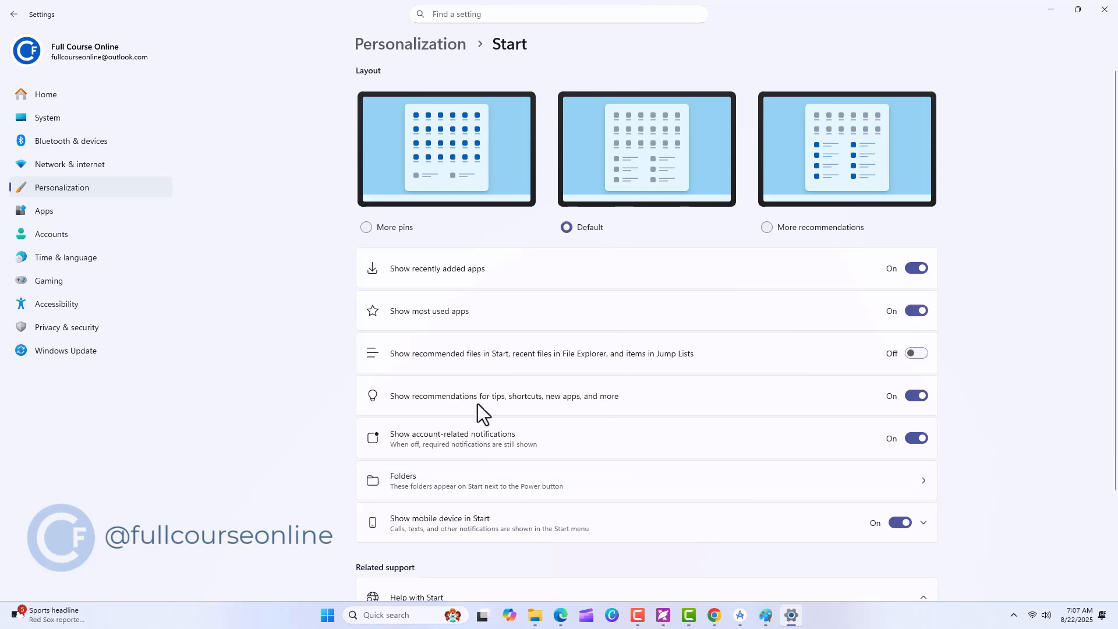
left_click(328, 616)
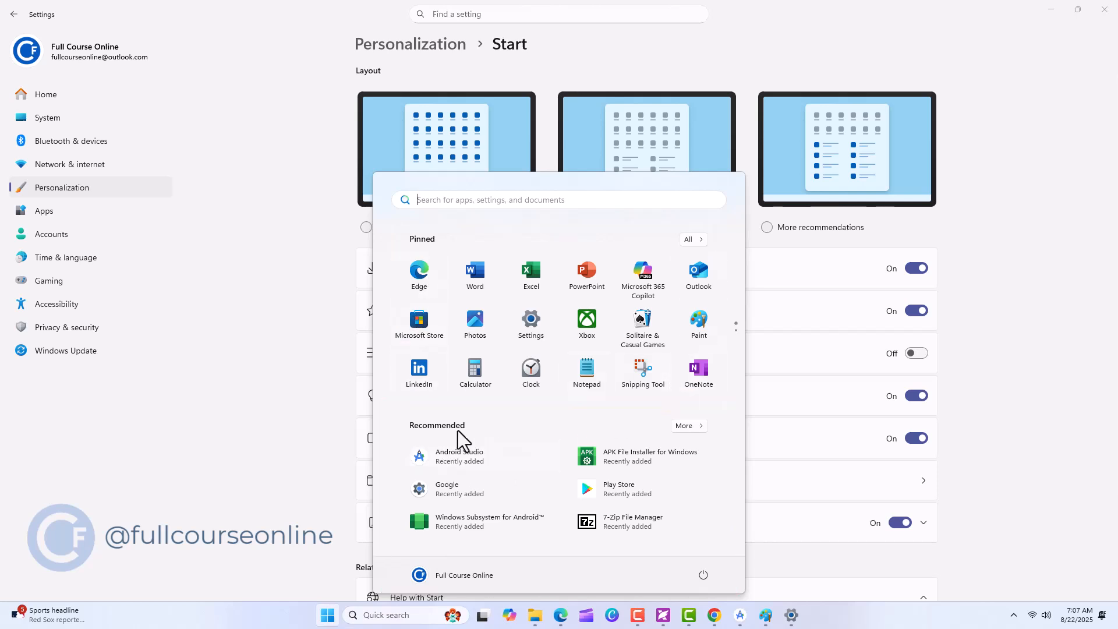
left_click(308, 229)
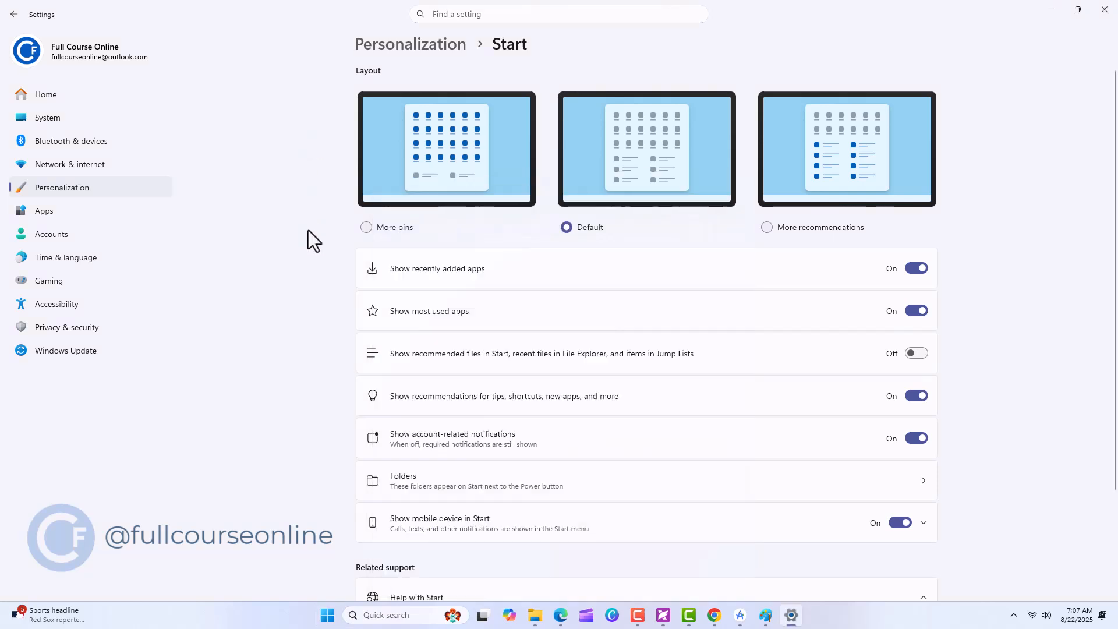
Try the More pins layout for Start and view it in the Start menu
left_click(366, 227)
left_click(328, 614)
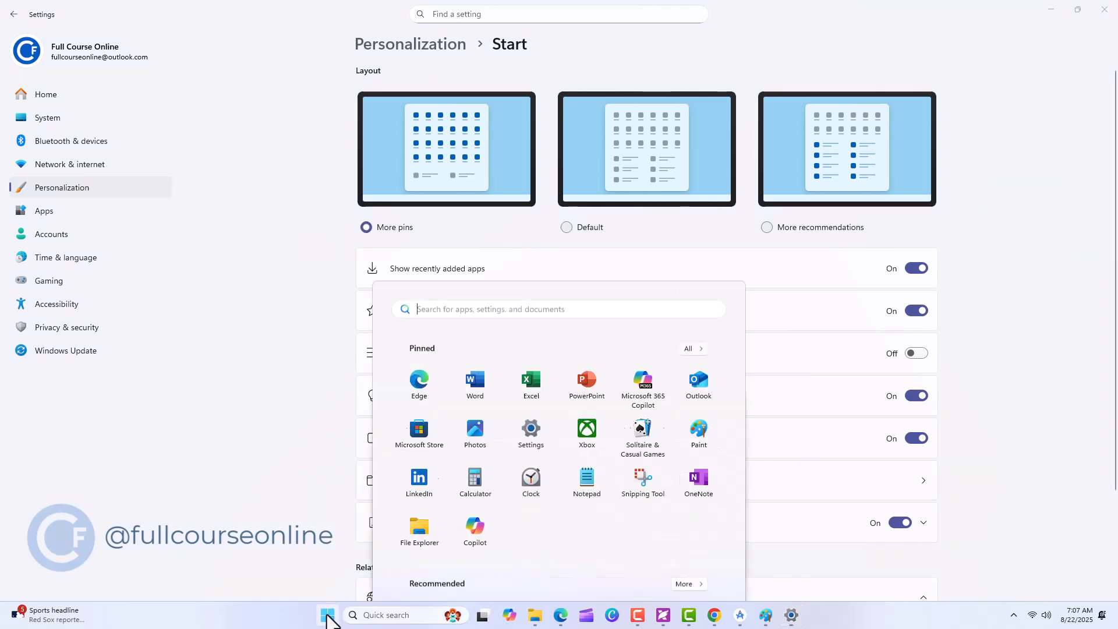
left_click(759, 228)
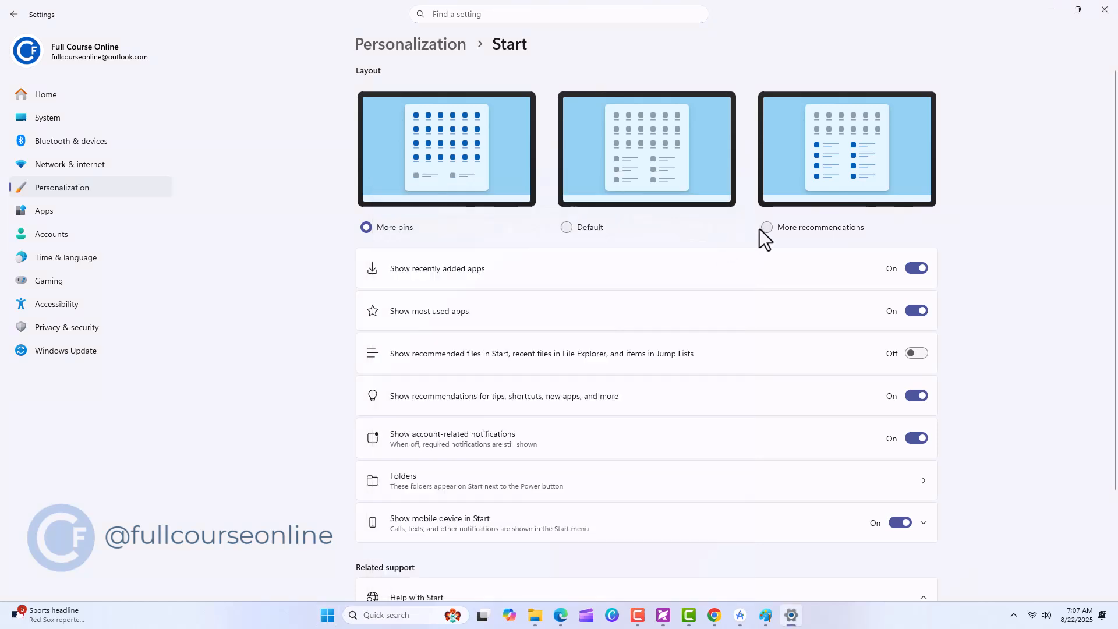
Try the More recommendations layout for Start, view it in the Start menu and restore the Default layout
left_click(767, 228)
left_click(328, 615)
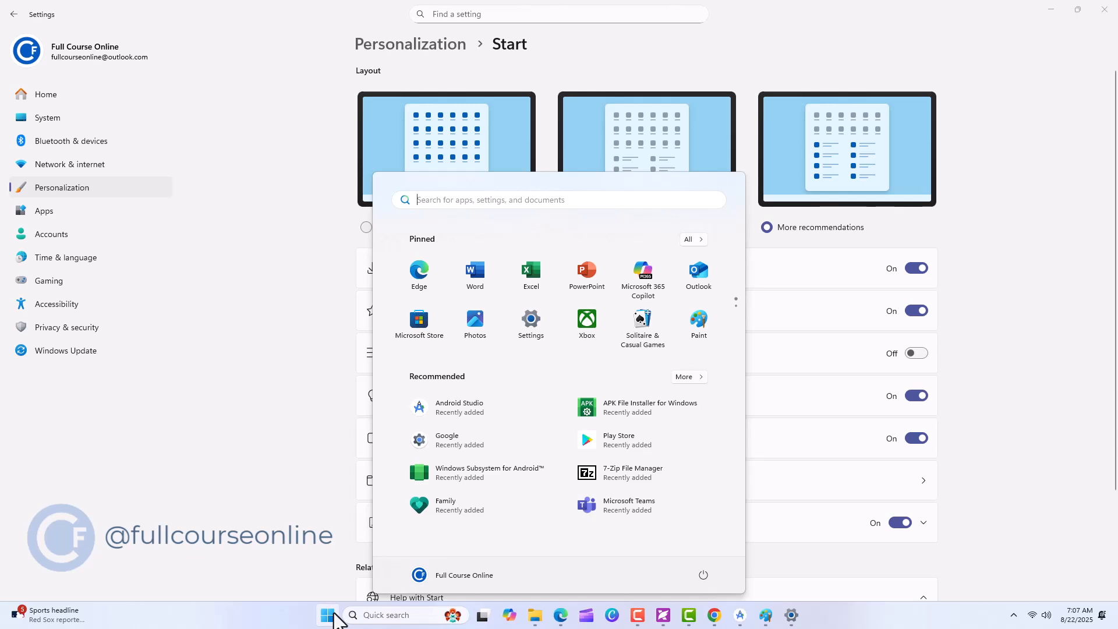
key("Escape")
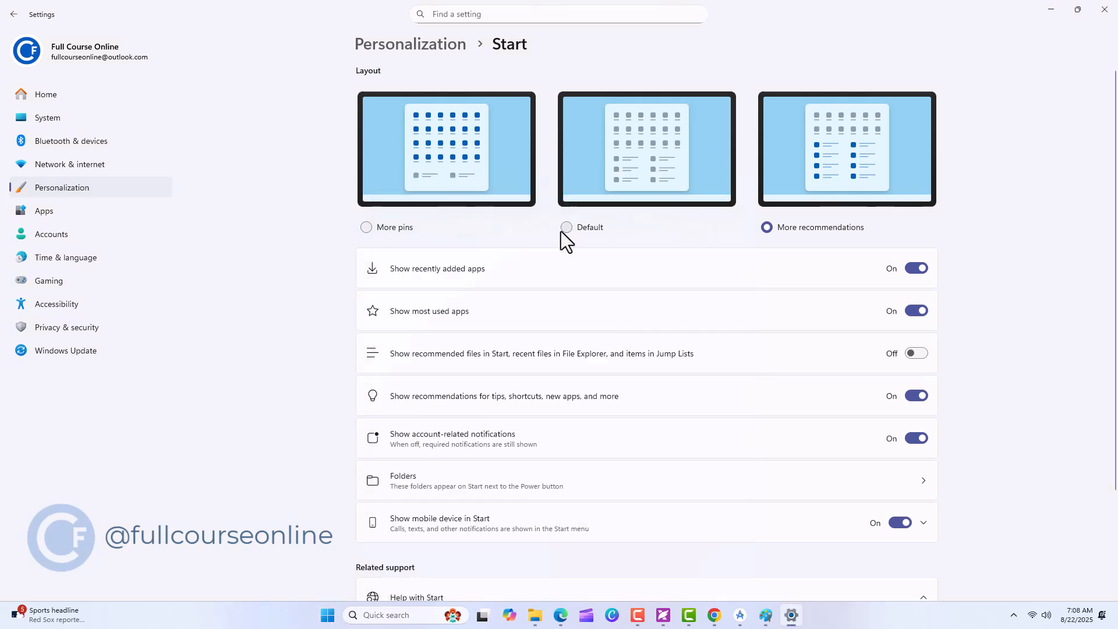
left_click(567, 229)
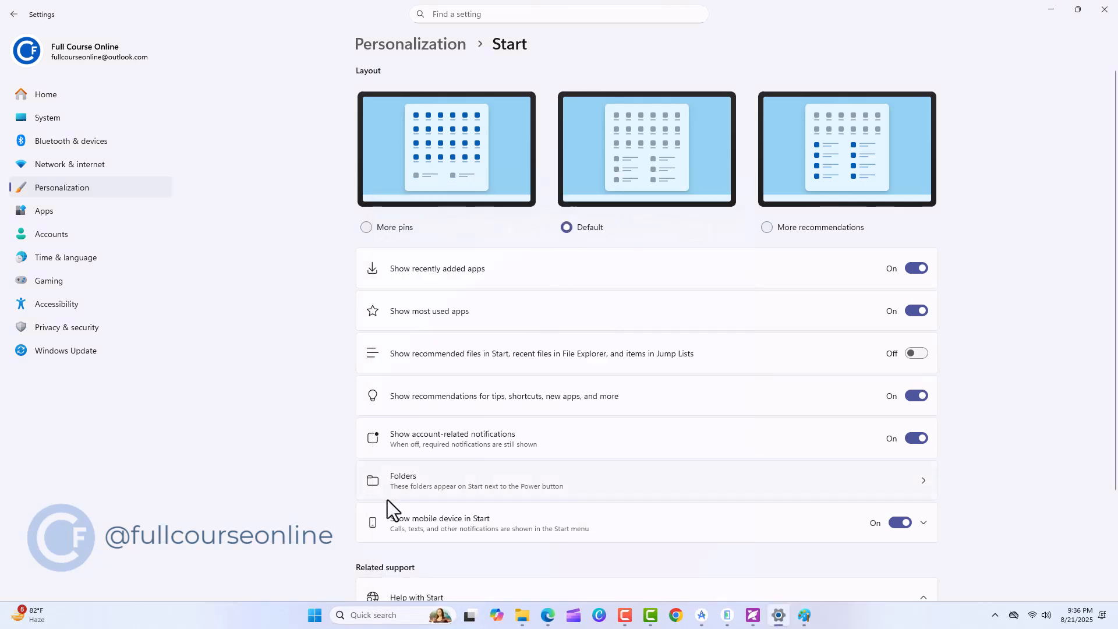
Review the folders offered next to the Power button on Start and go to the Taskbar personalization settings
left_click(924, 482)
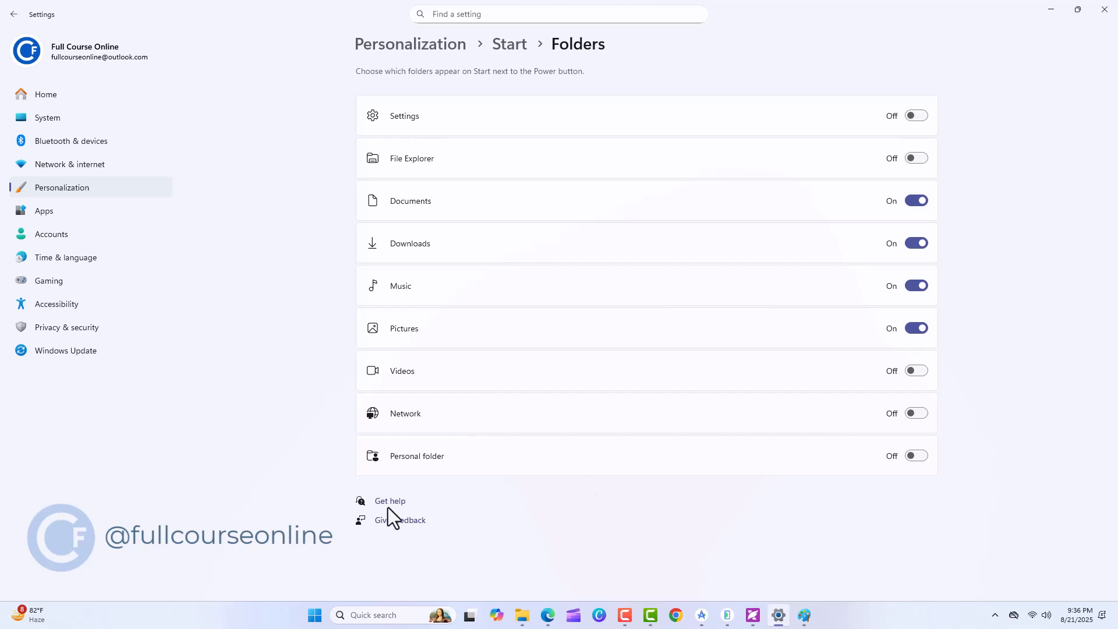
left_click(314, 614)
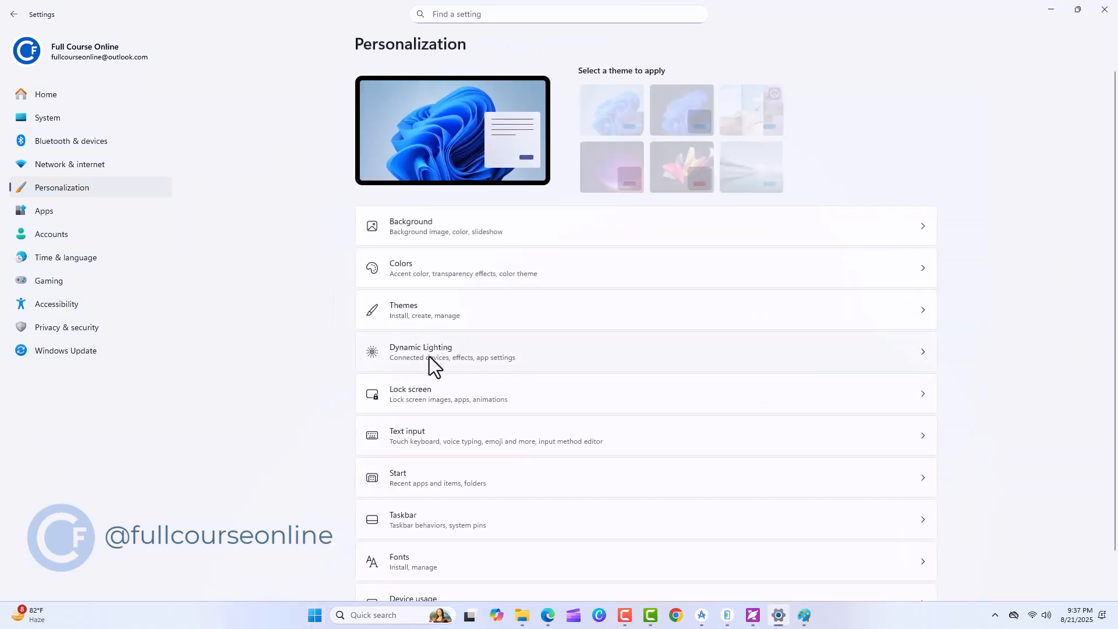
scroll(436, 402, "down", 1)
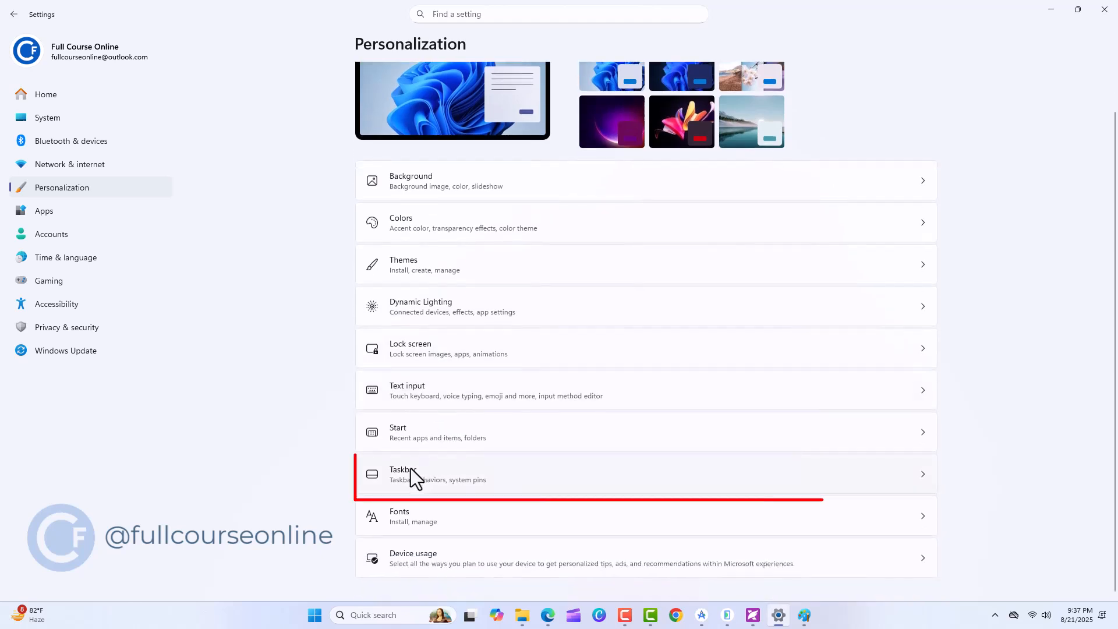
left_click(411, 469)
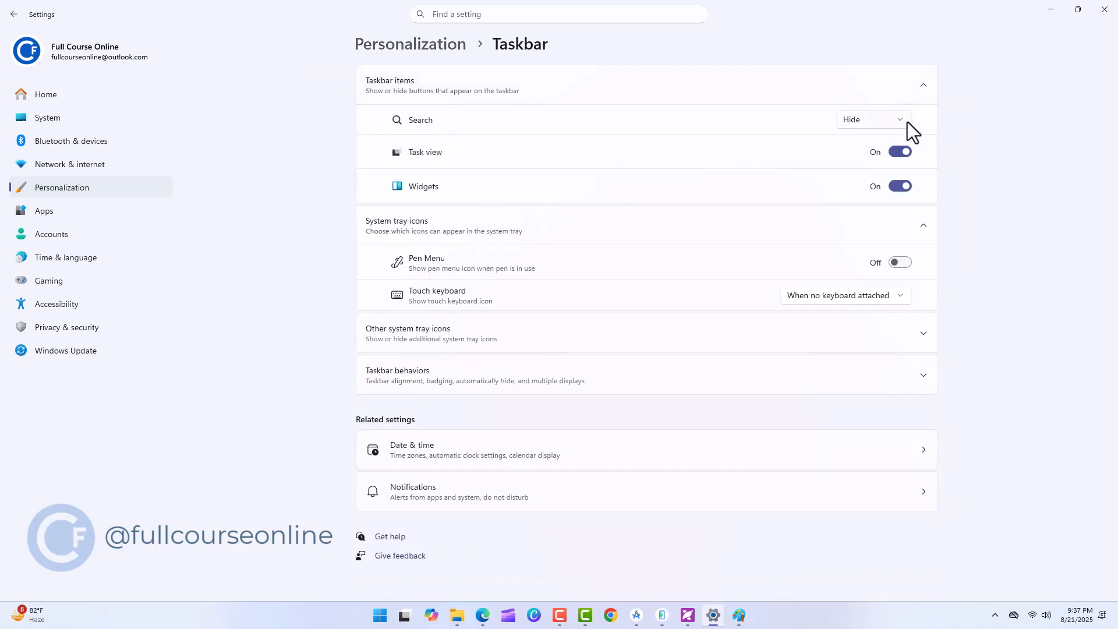
Try the Hide, Search icon only and Search icon and label options for taskbar search, and restore Search box
left_click(907, 121)
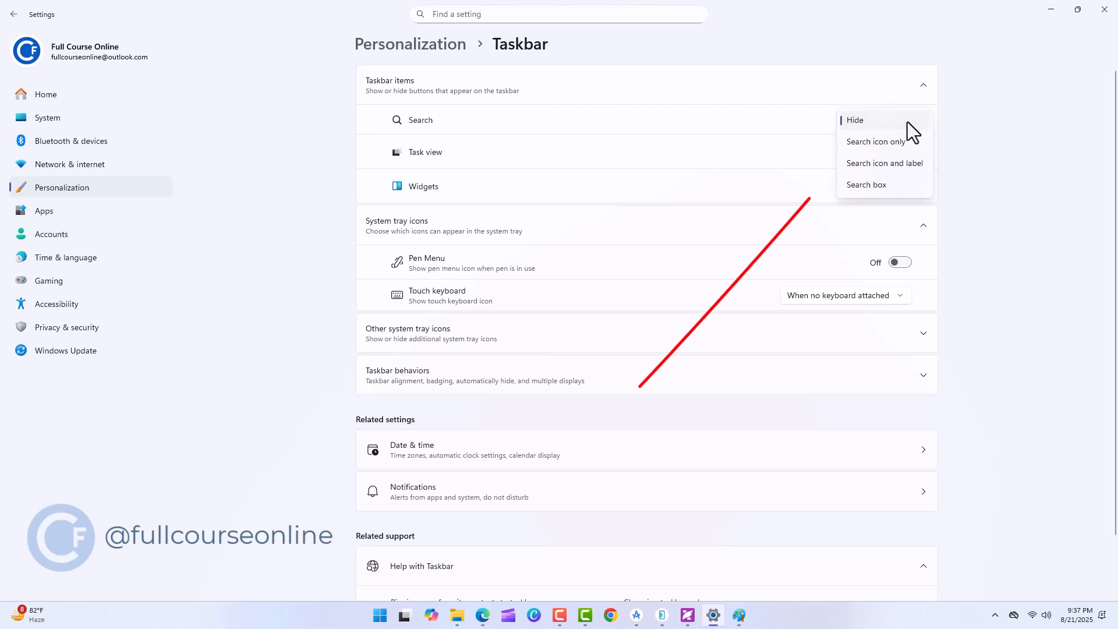
left_click(899, 141)
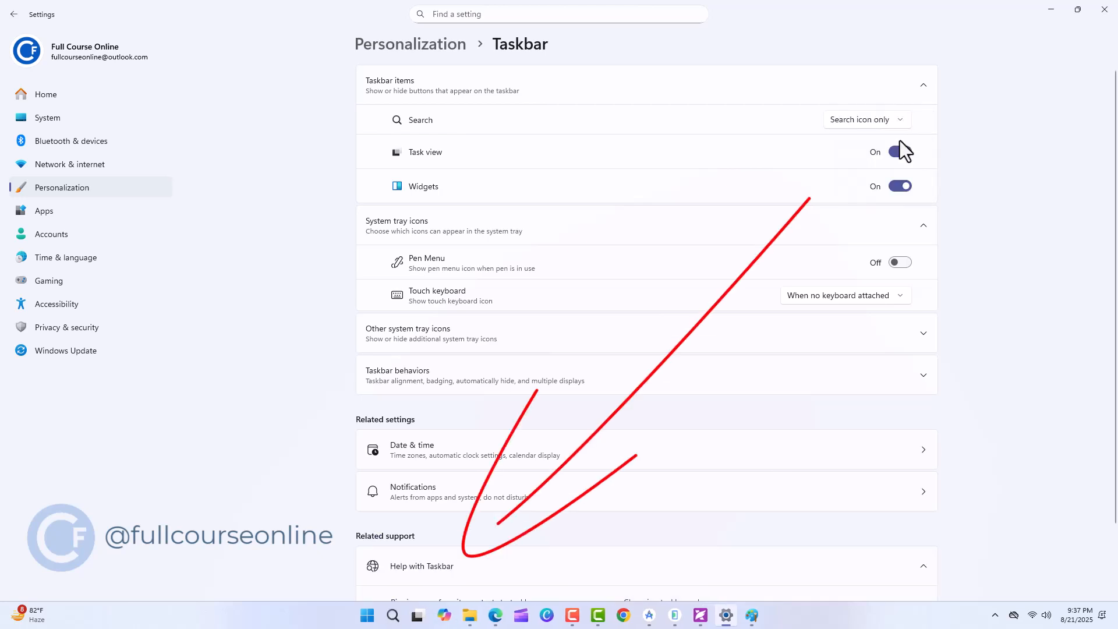
left_click(900, 124)
left_click(898, 143)
left_click(902, 122)
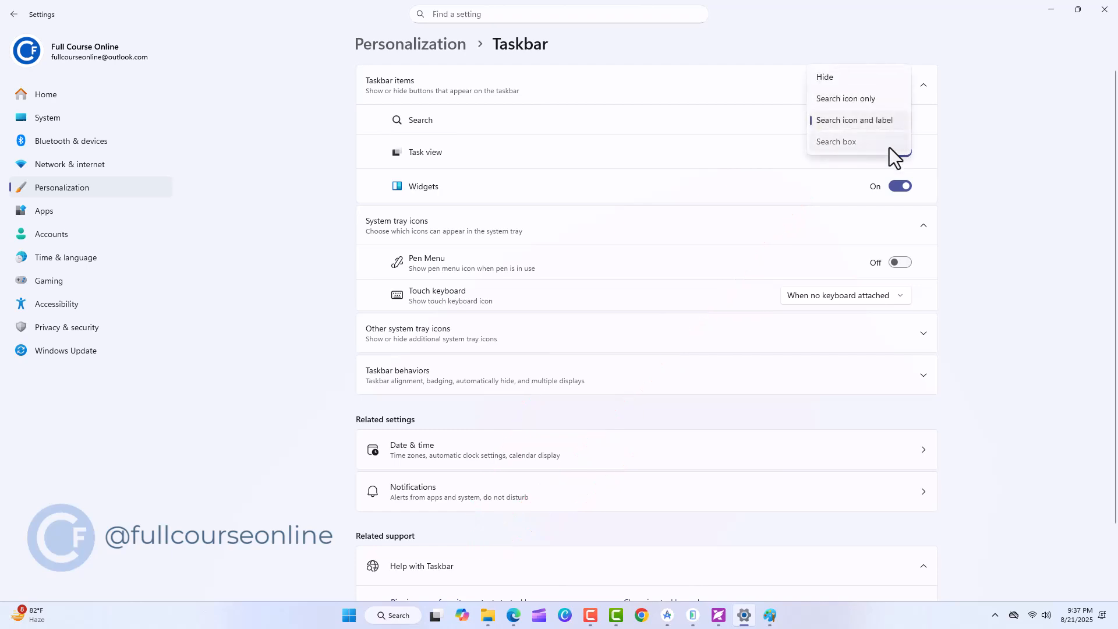
left_click(891, 145)
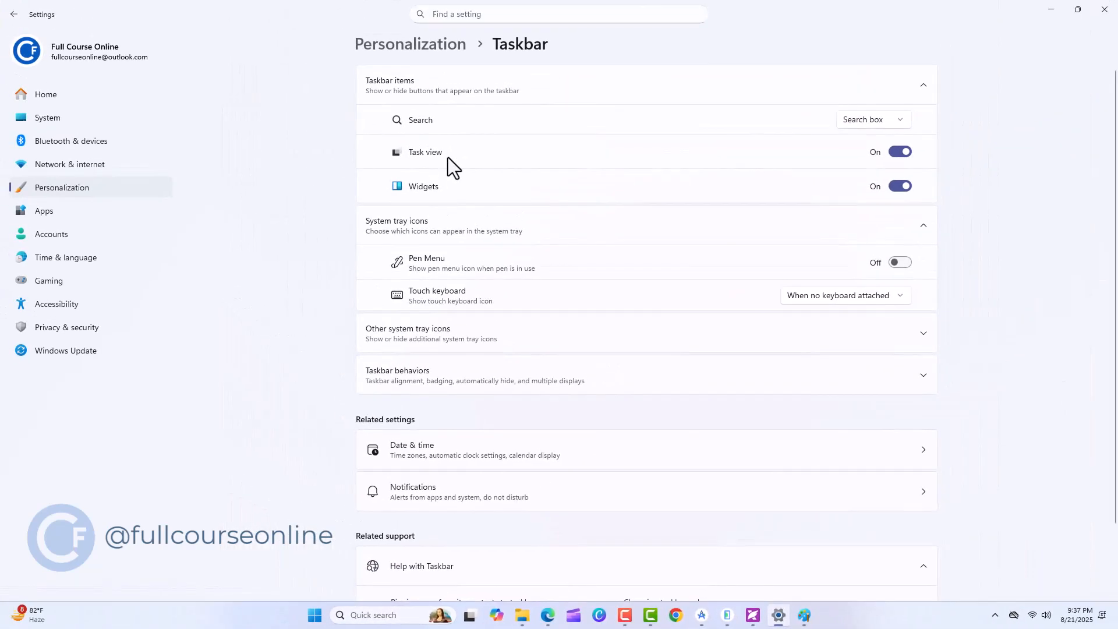
Open and close Task view from the taskbar, and switch its taskbar item off and on again
left_click(469, 616)
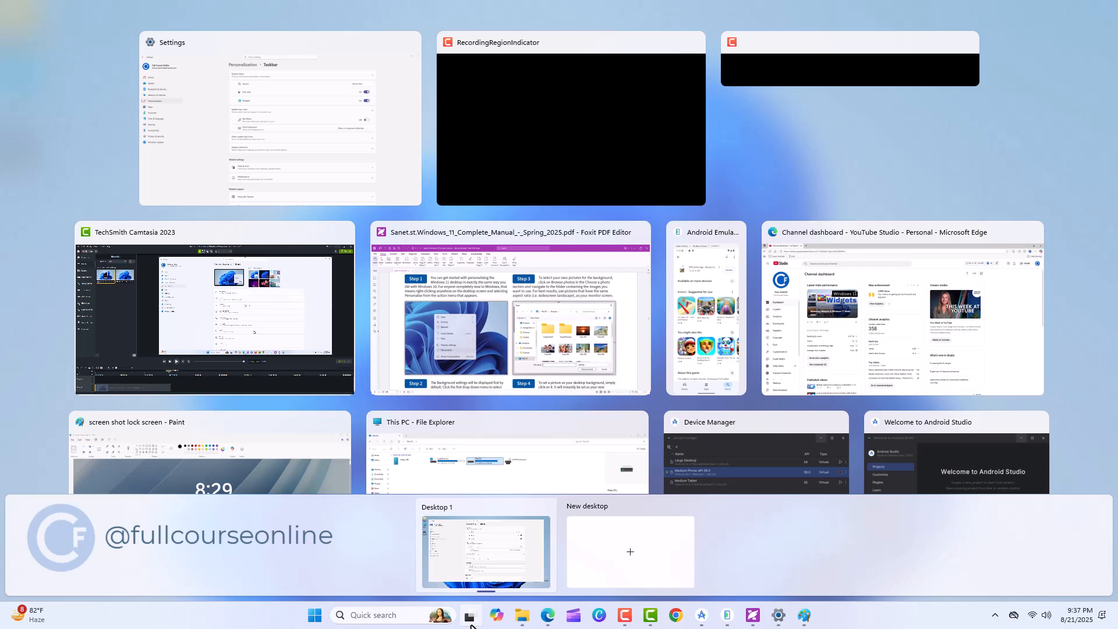
left_click(471, 625)
left_click(899, 153)
key("space")
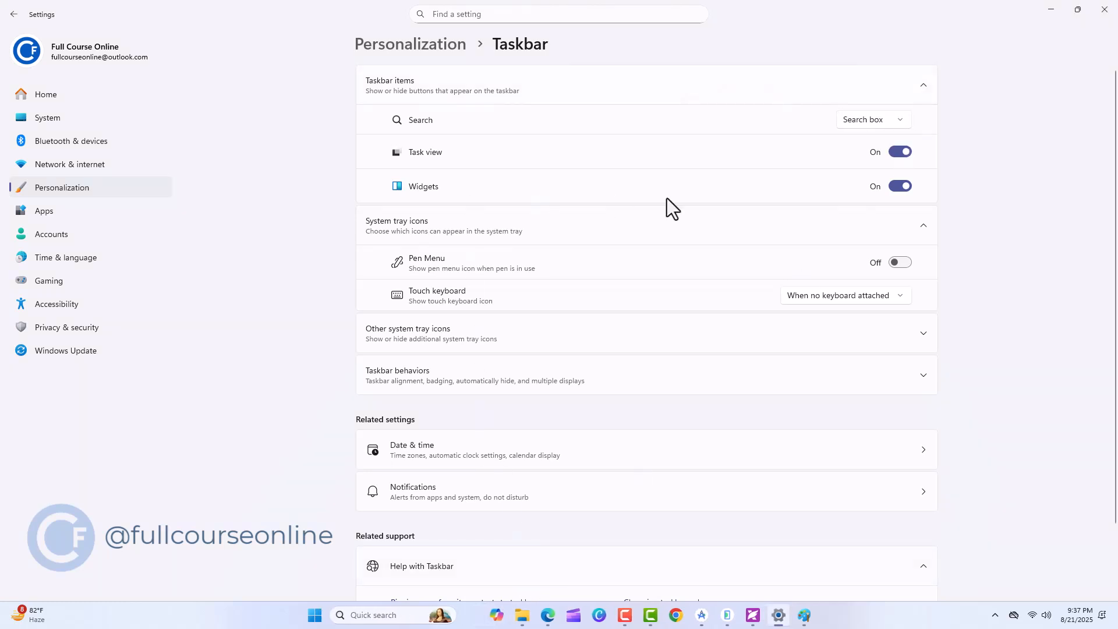
View the widgets board from the taskbar, and switch the Widgets item off and on again
left_click(43, 619)
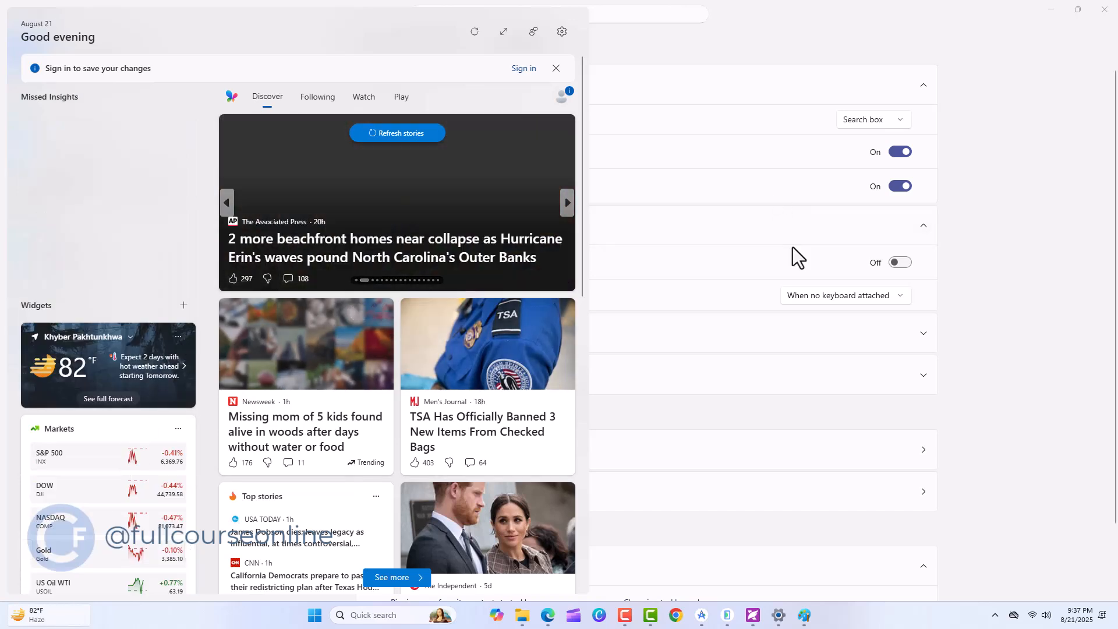
left_click(900, 187)
left_click(899, 186)
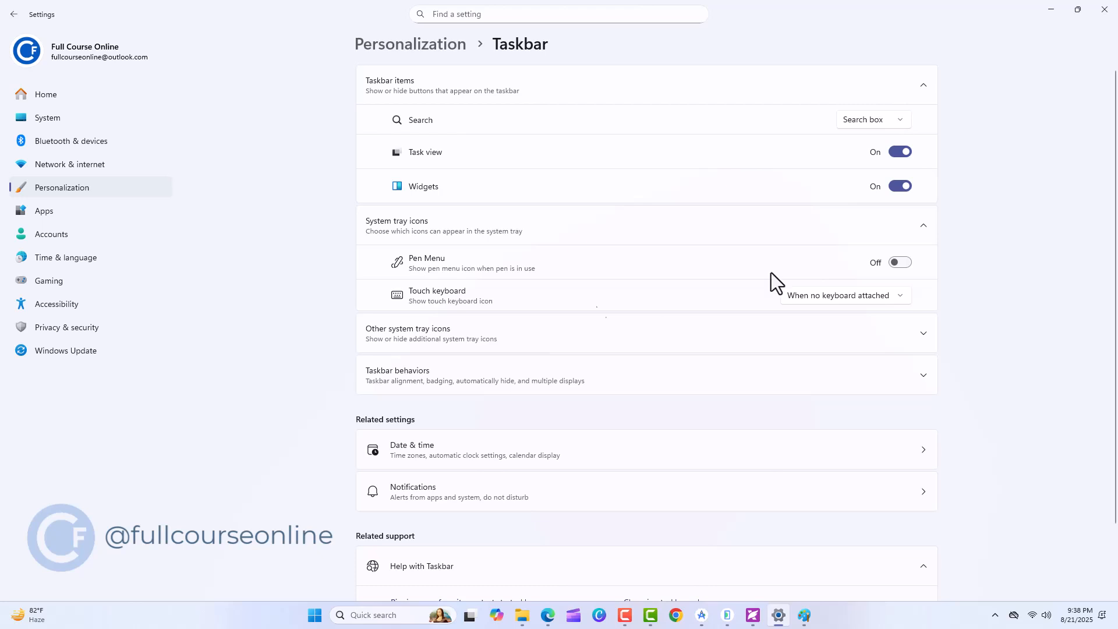
Try always showing the touch keyboard icon, open the keyboard from the system tray and restore When no keyboard attached
left_click(900, 297)
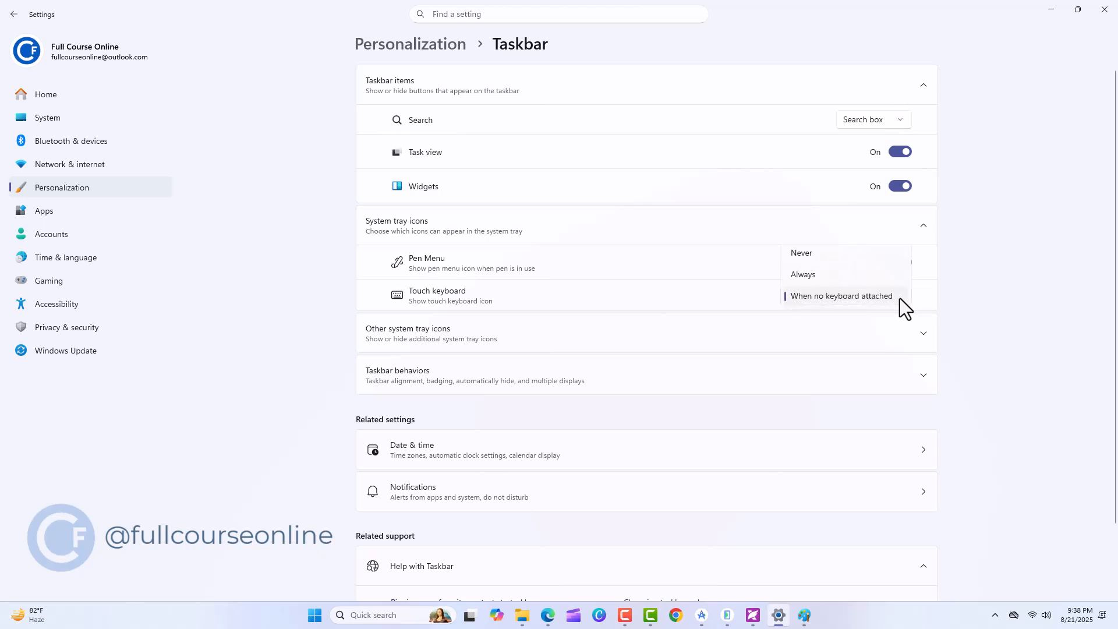
left_click(838, 274)
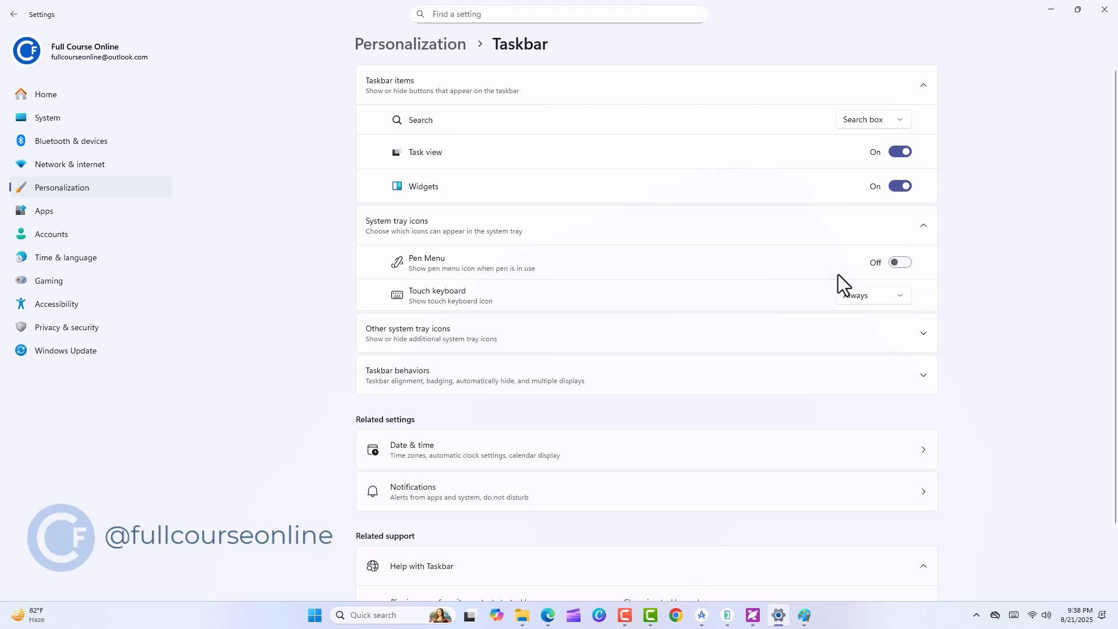
left_click(1015, 621)
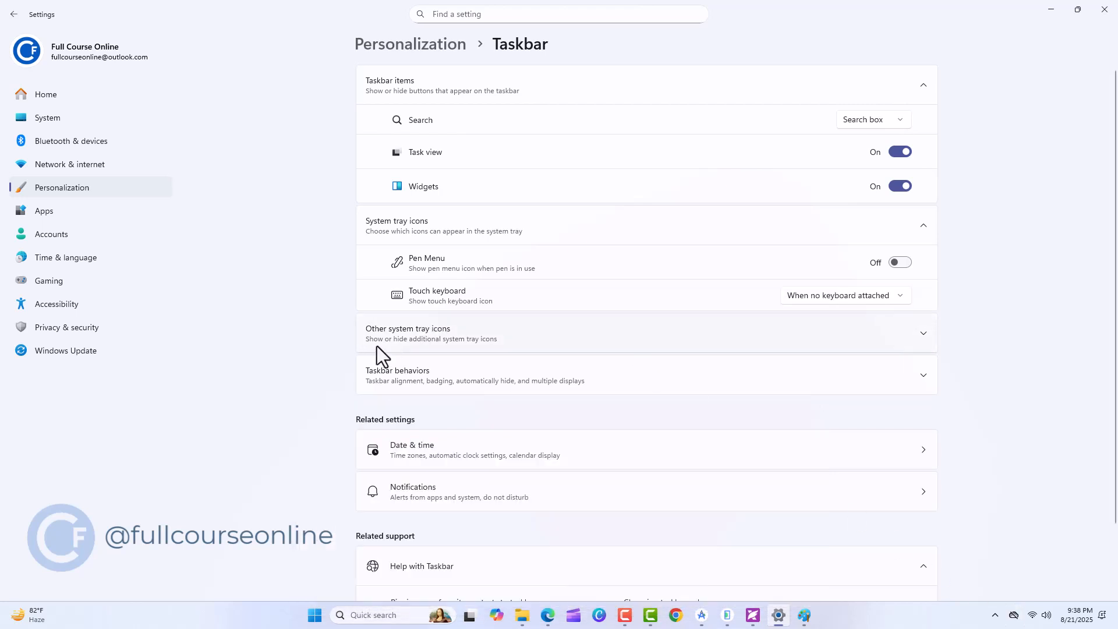
Turn off Microsoft OneDrive and turn on Windows Update Status among the other system tray icons
left_click(923, 331)
scroll(604, 484, "down", 3)
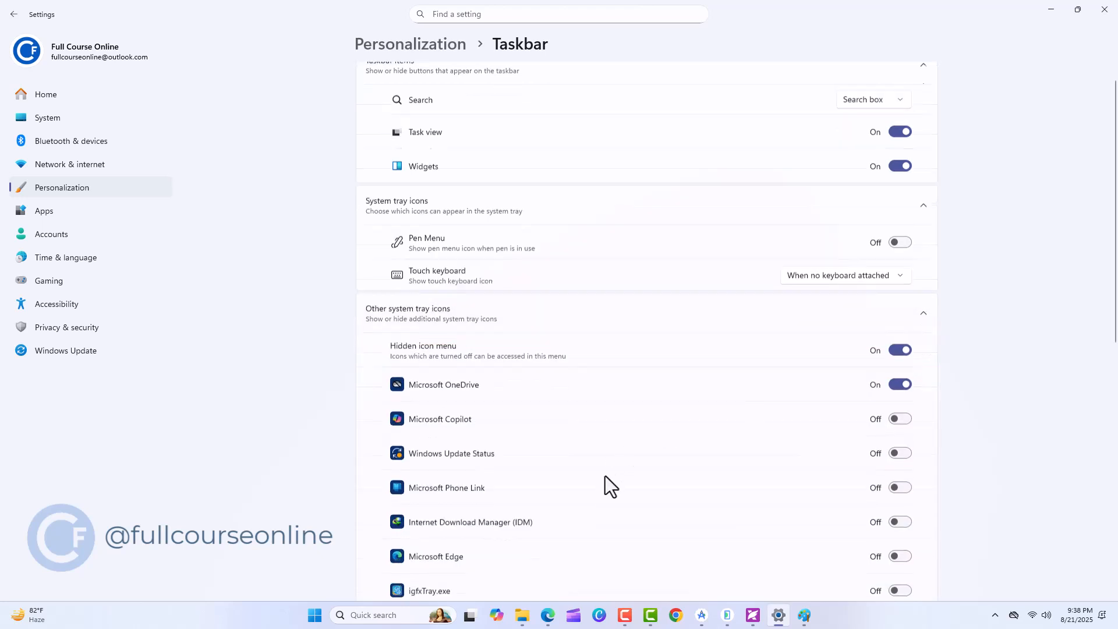
scroll(606, 478, "down", 1)
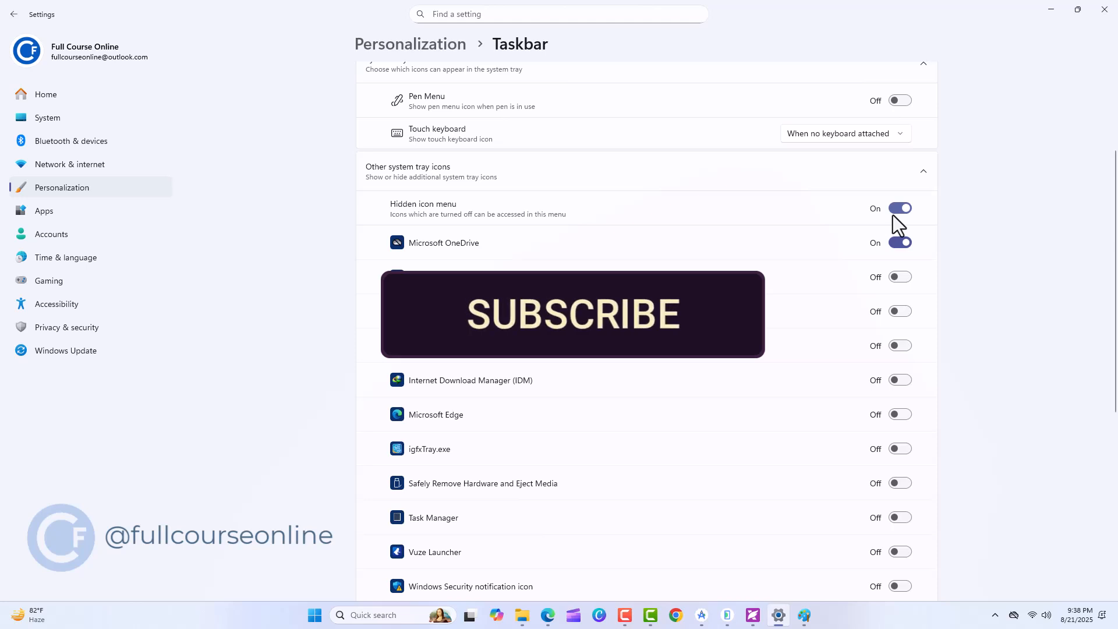
left_click(895, 242)
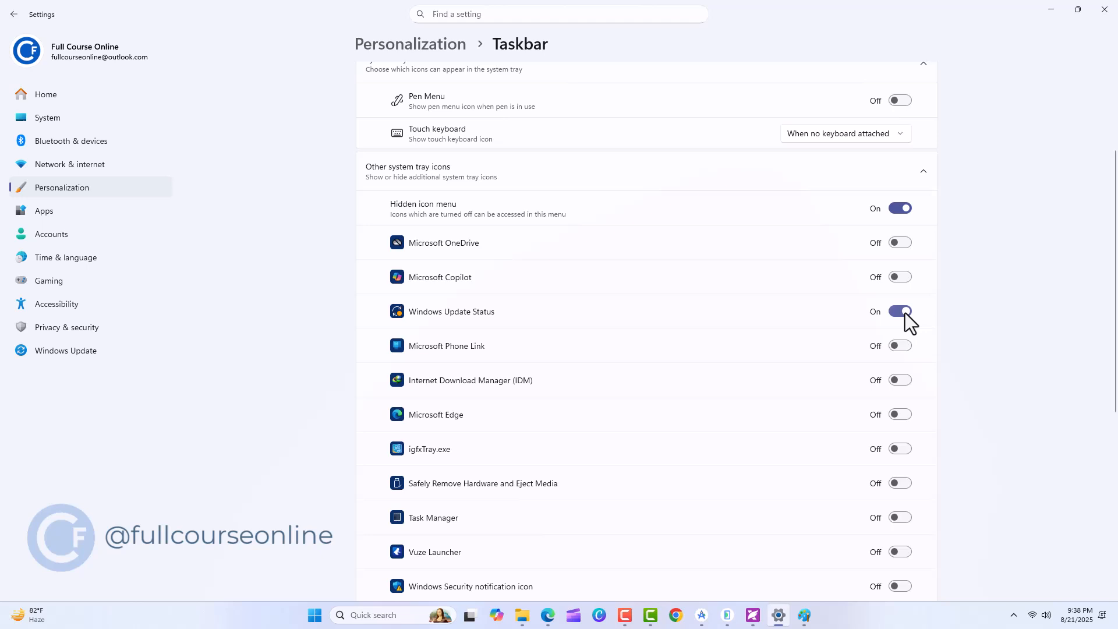
scroll(623, 481, "down", 2)
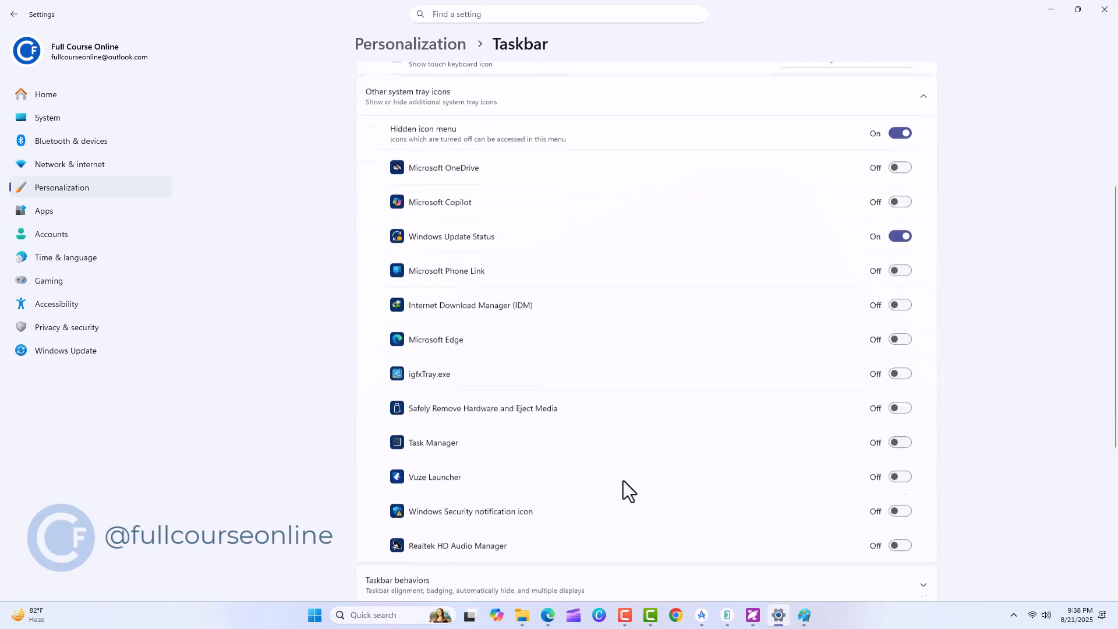